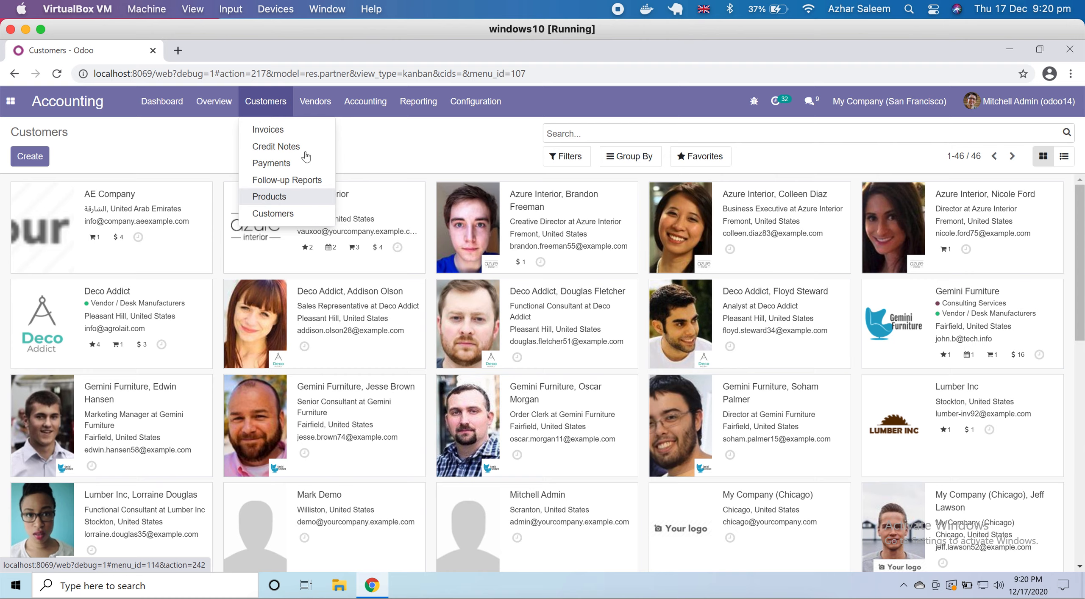
- Create a new vendor bill for Test vendor and check the available journals
mouse_move(317, 104)
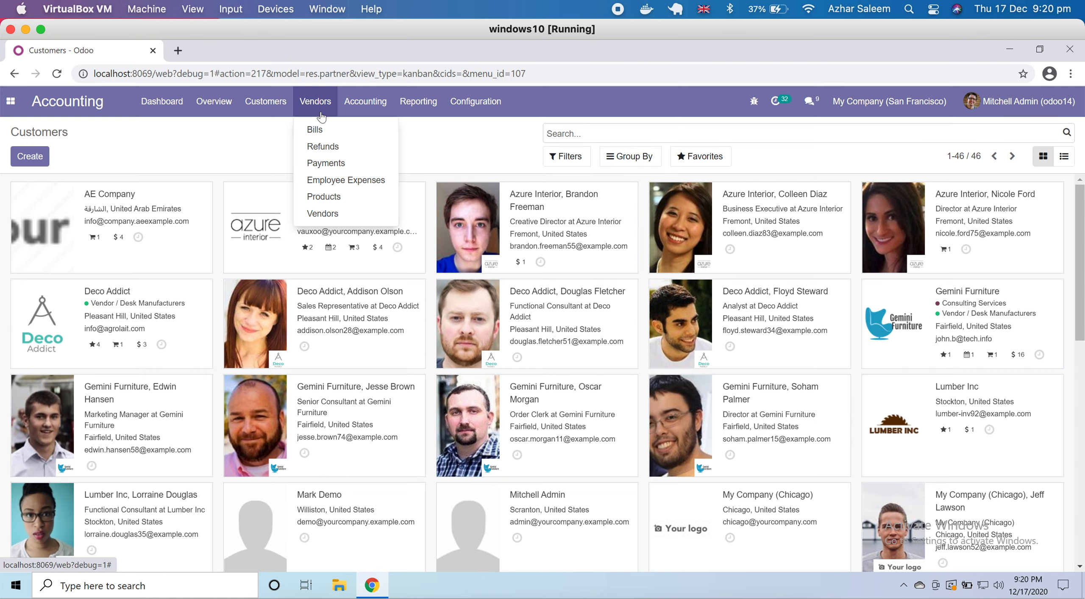
click(331, 131)
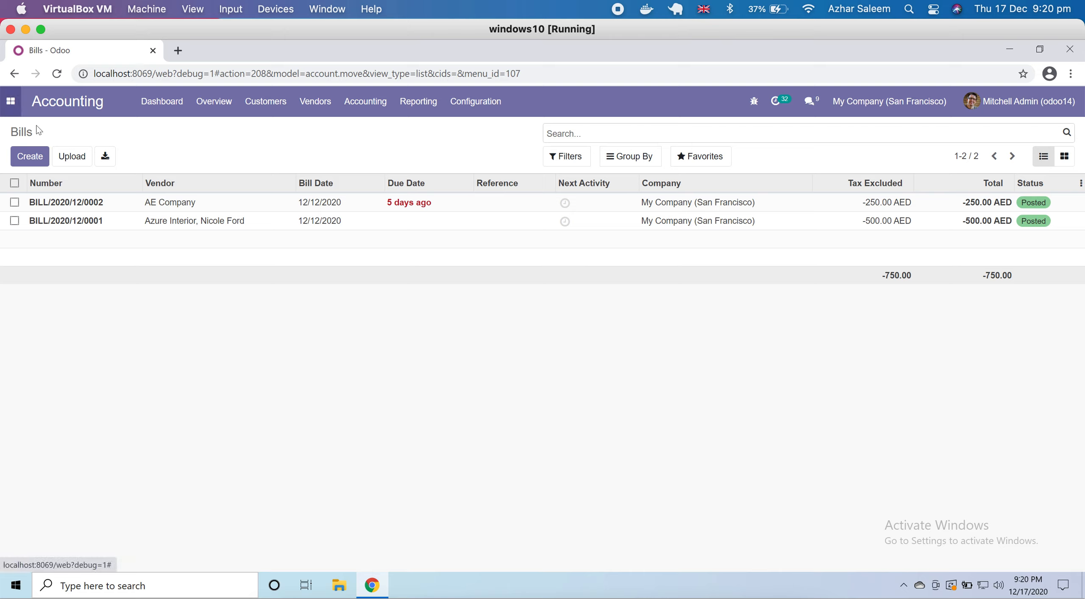
click(39, 163)
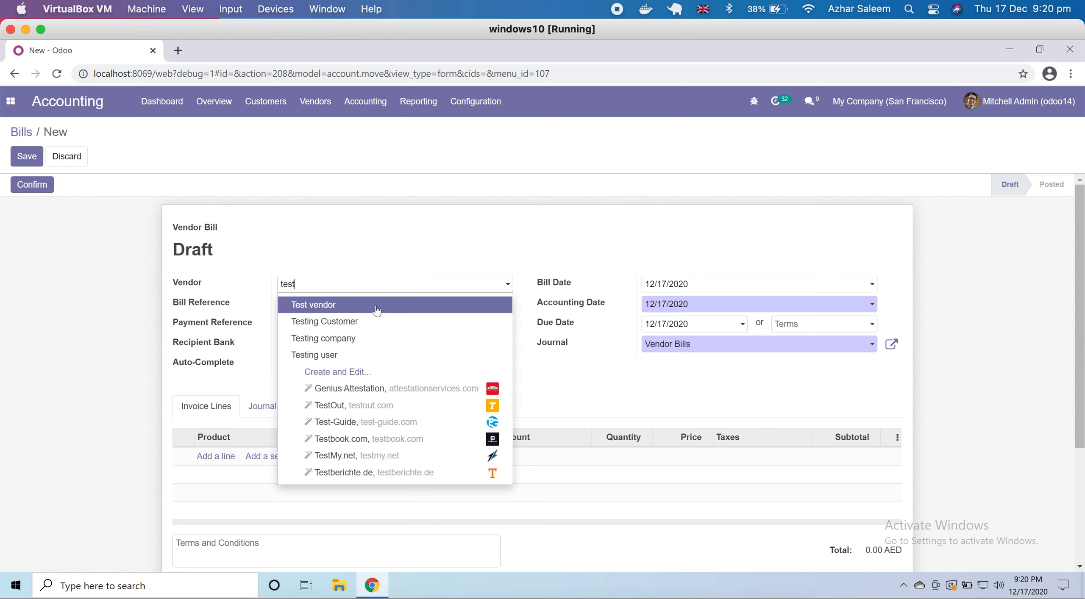
click(406, 313)
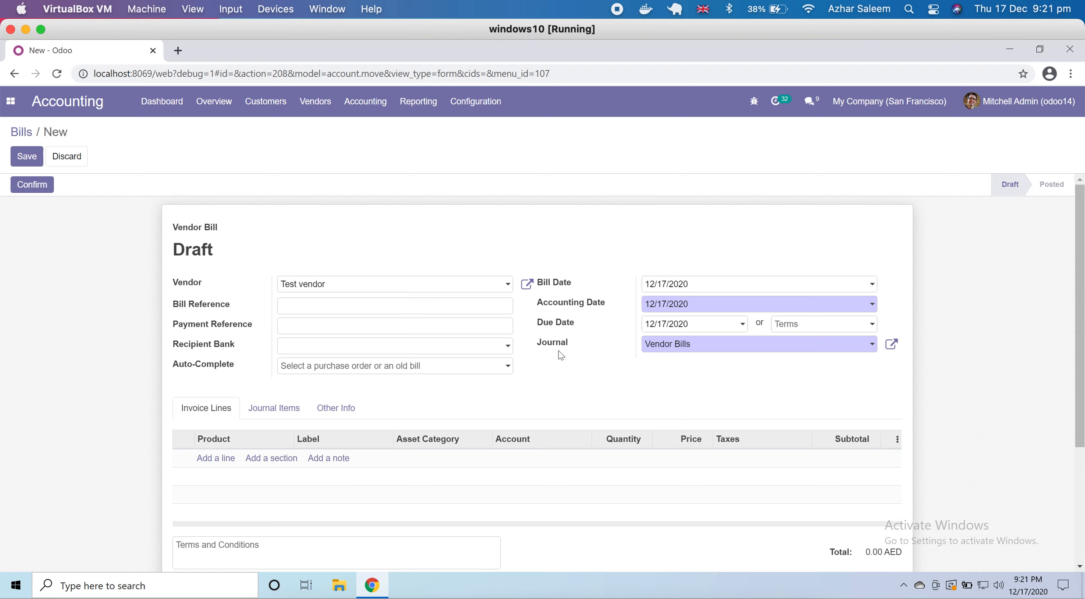
click(715, 346)
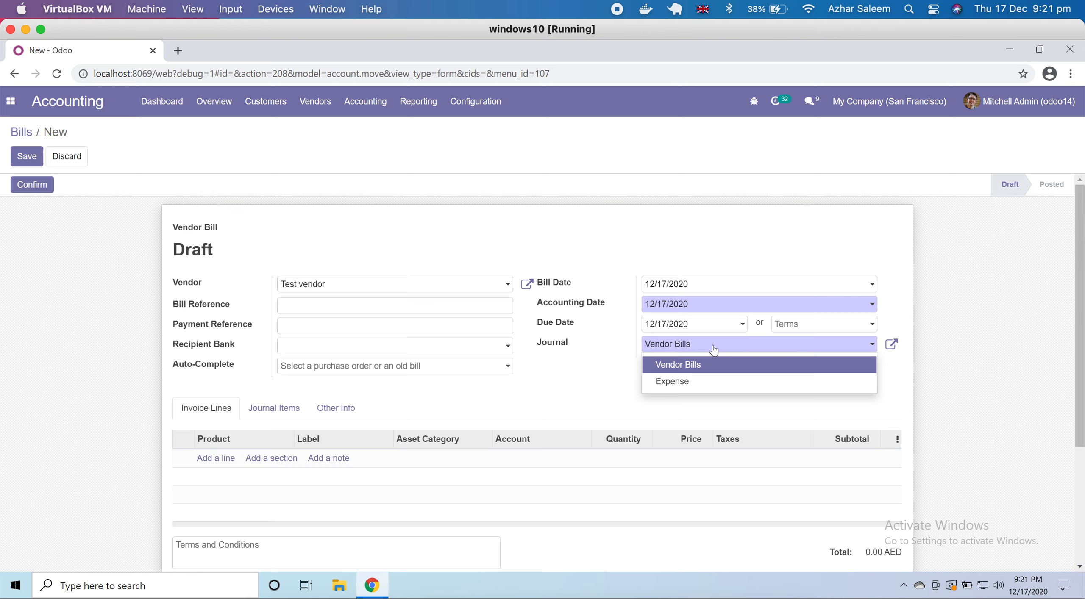
click(611, 361)
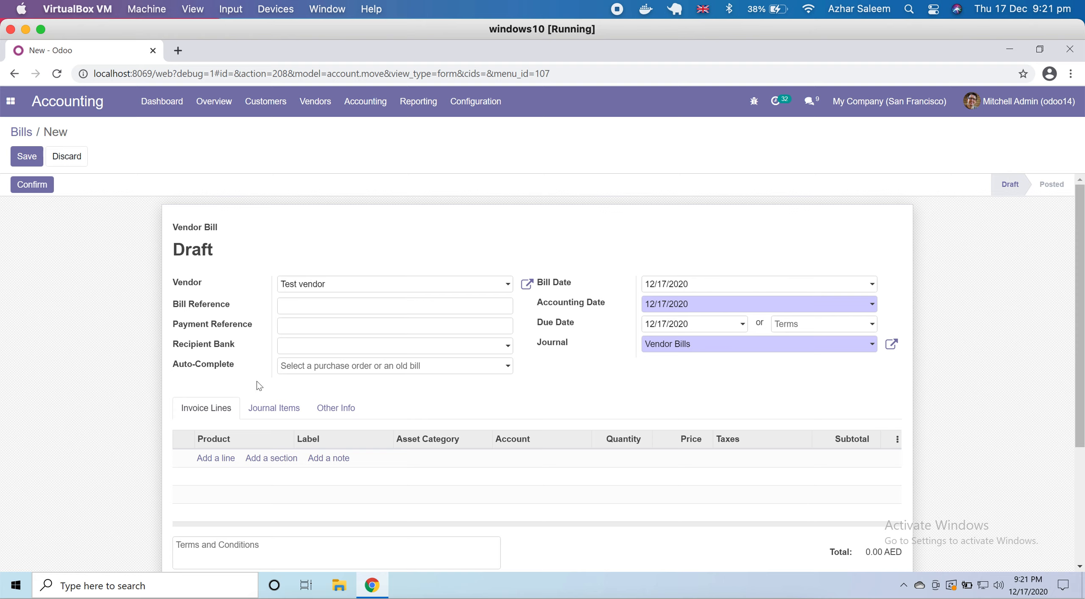
- Add an invoice line labelled "this is testing bill" with a price of 20000, and confirm the bill
click(217, 461)
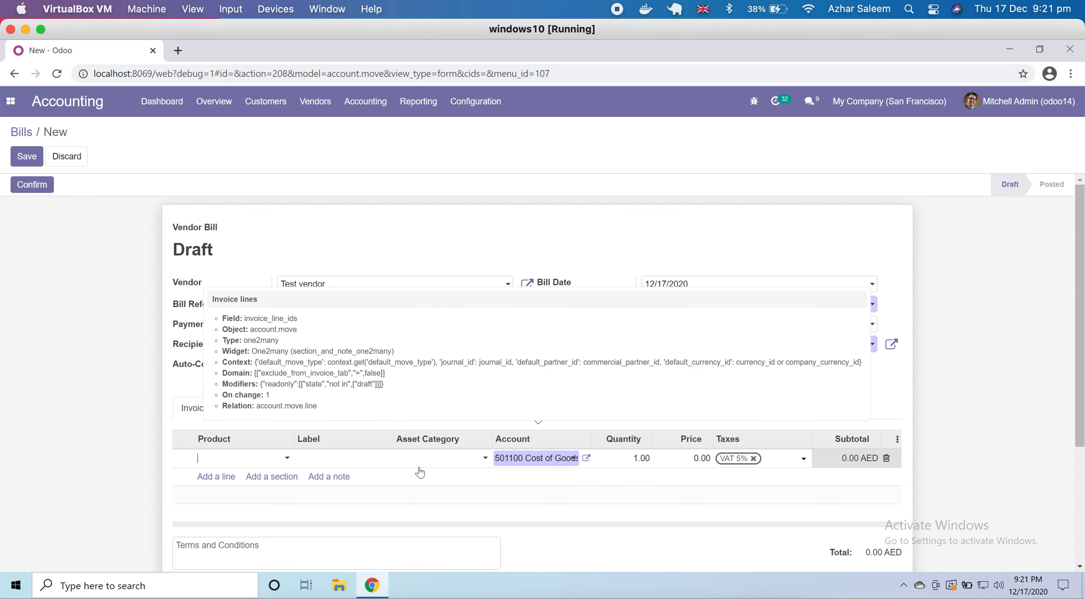
click(325, 458)
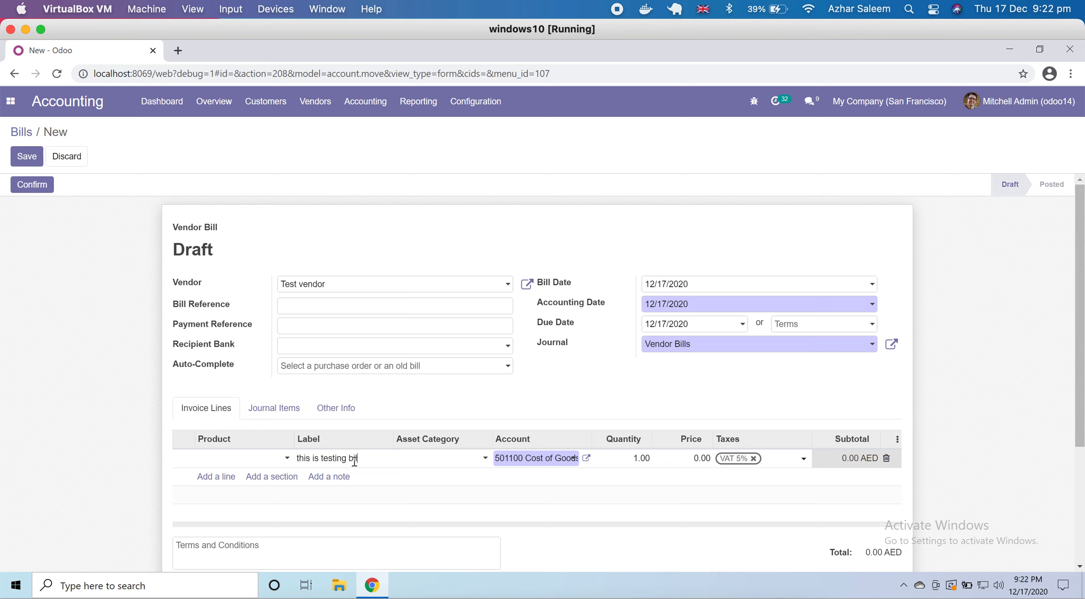
click(454, 460)
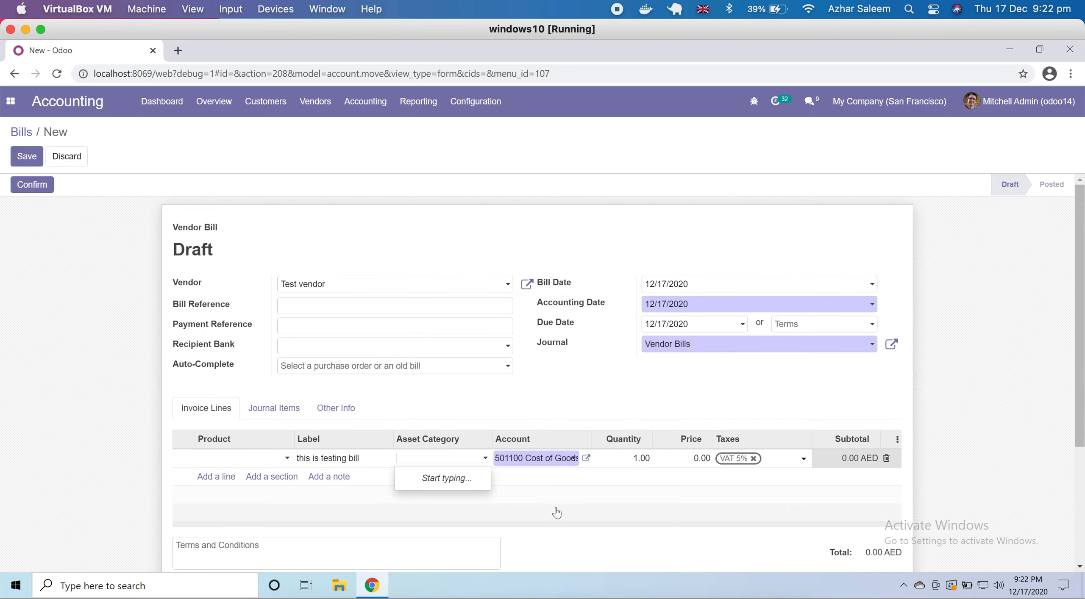
click(686, 463)
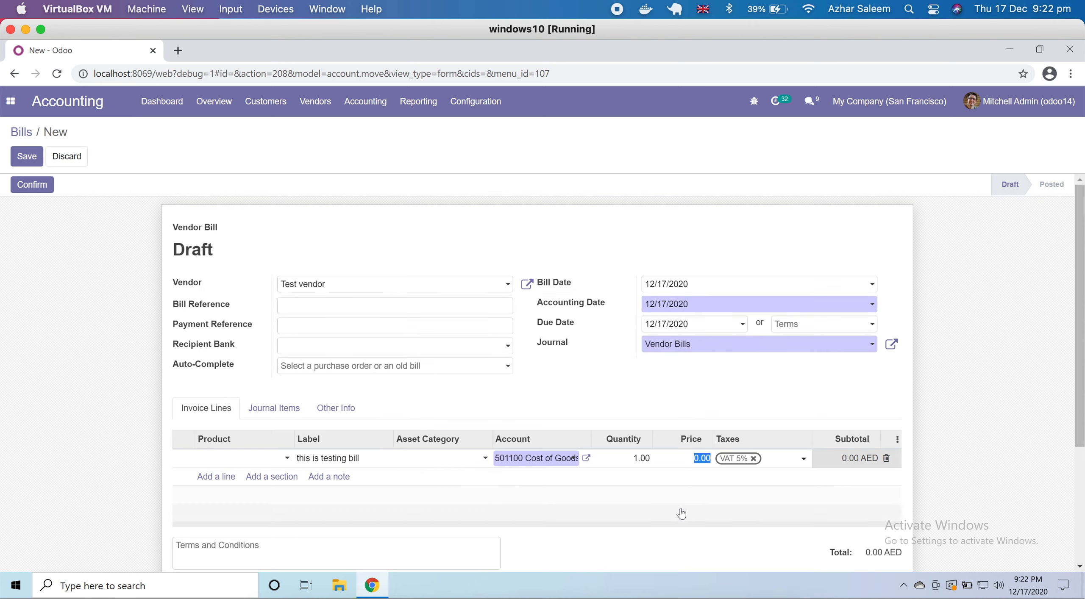
text(200)
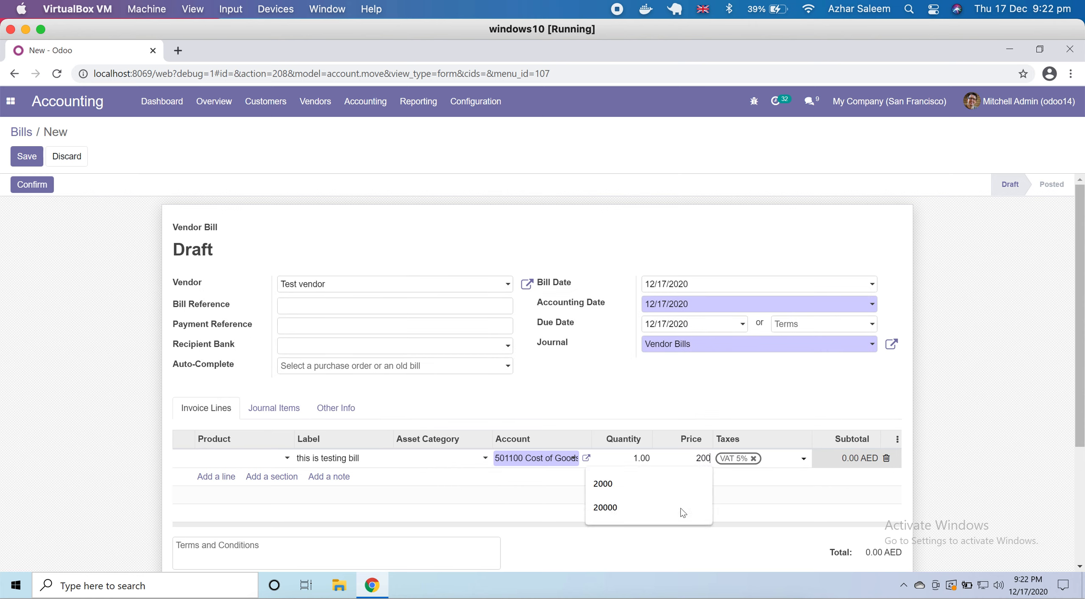
click(653, 507)
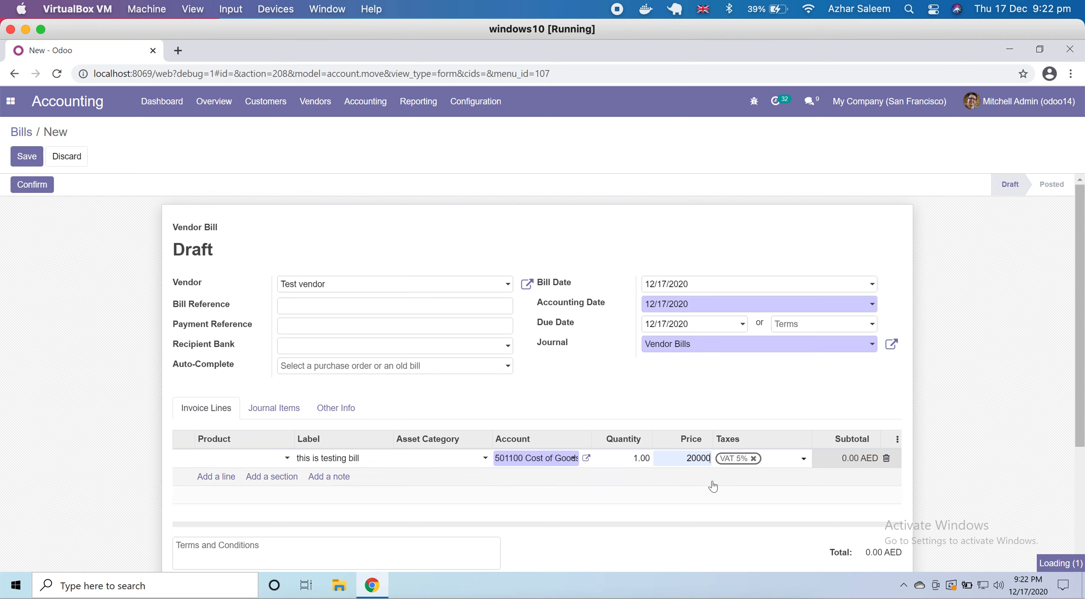
click(265, 301)
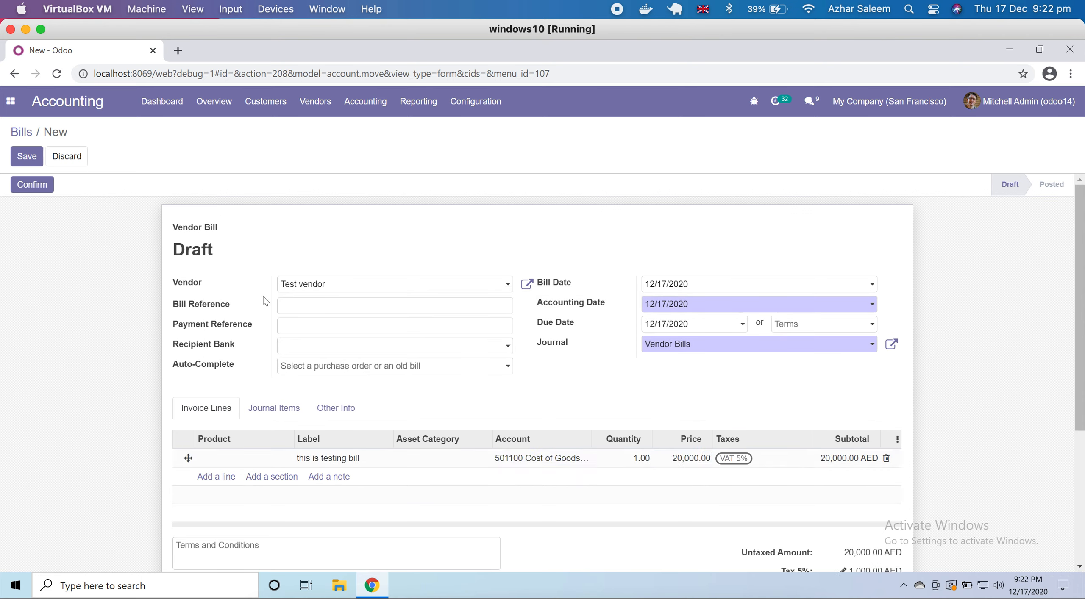
click(26, 185)
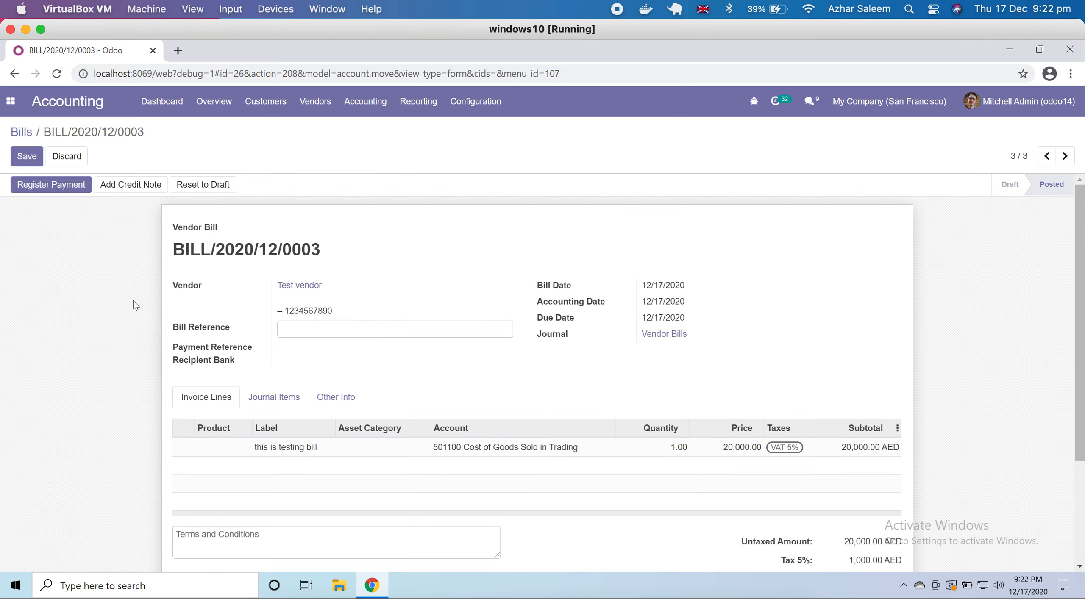
- Review the posted vendor bill and highlight its bill number
scroll(138, 316, down, 2)
scroll(138, 316, up, 2)
double_click(201, 254)
double_click(201, 253)
double_click(200, 254)
triple_click(200, 254)
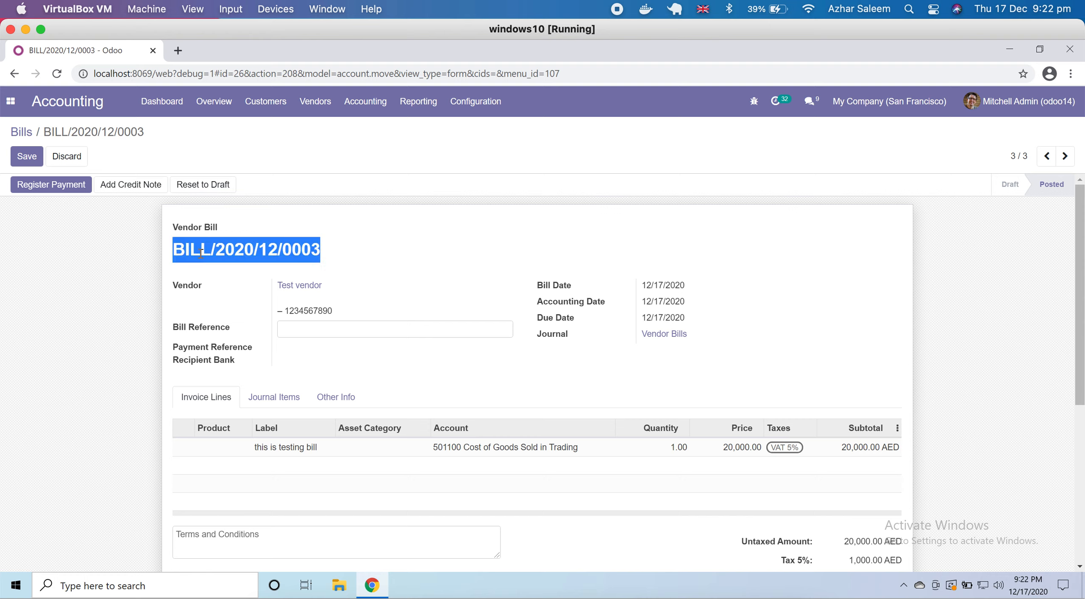
double_click(201, 254)
click(108, 302)
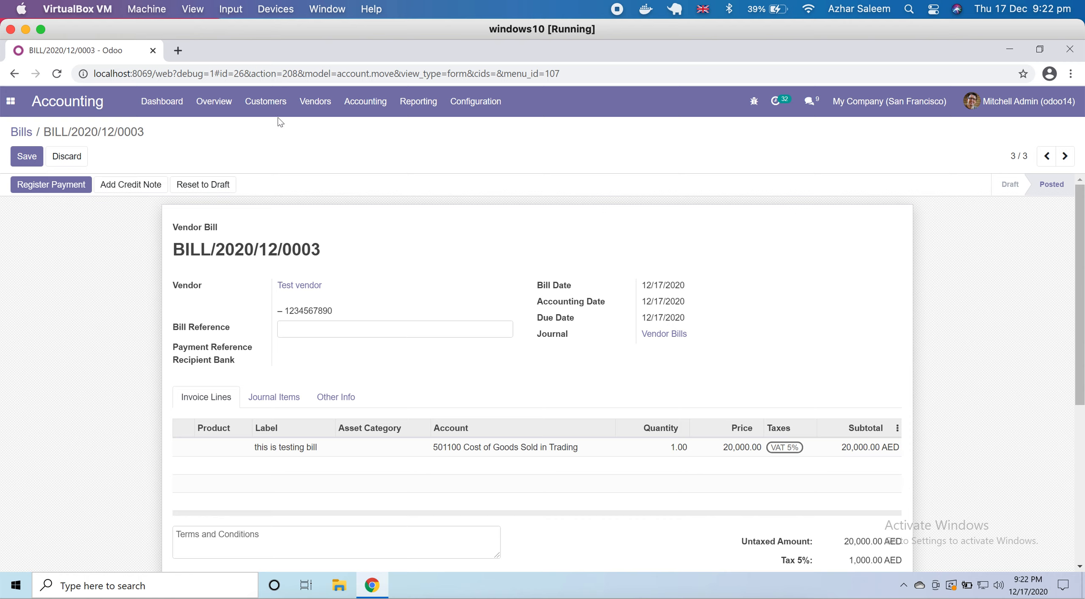
click(315, 102)
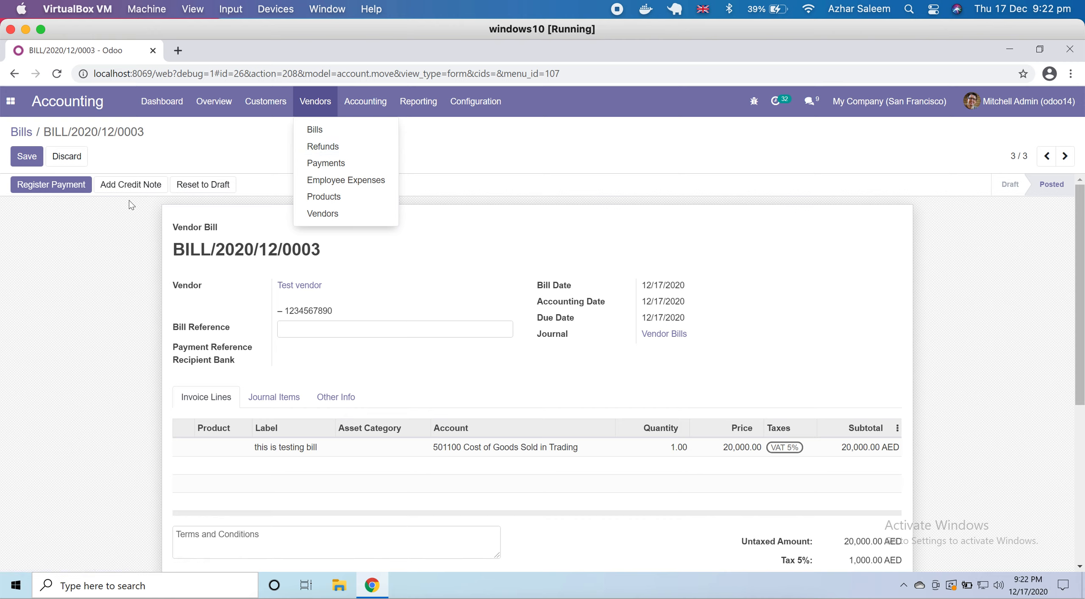
click(143, 187)
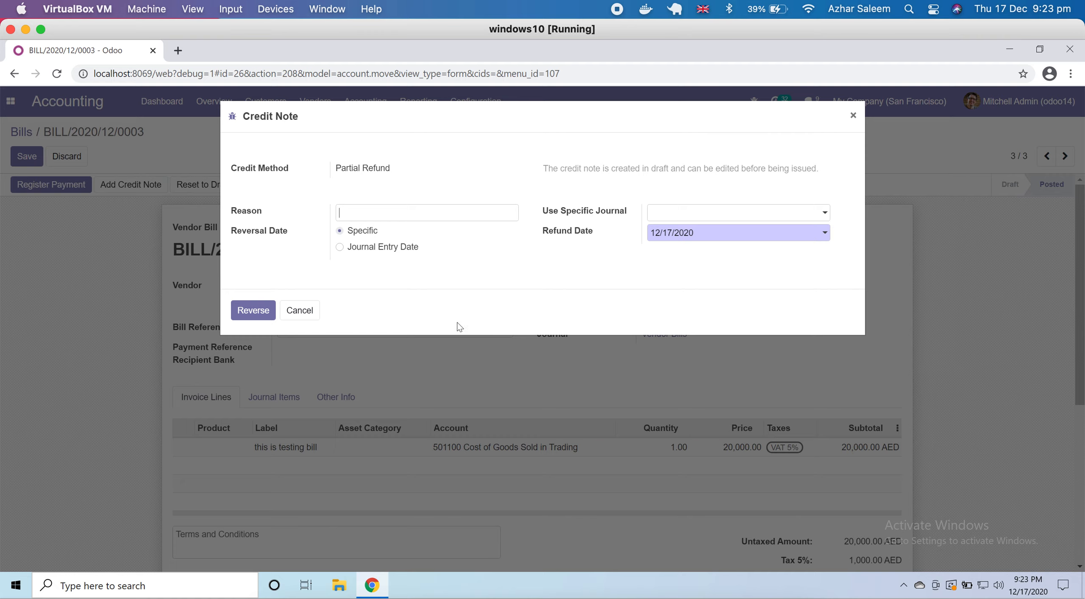
click(299, 311)
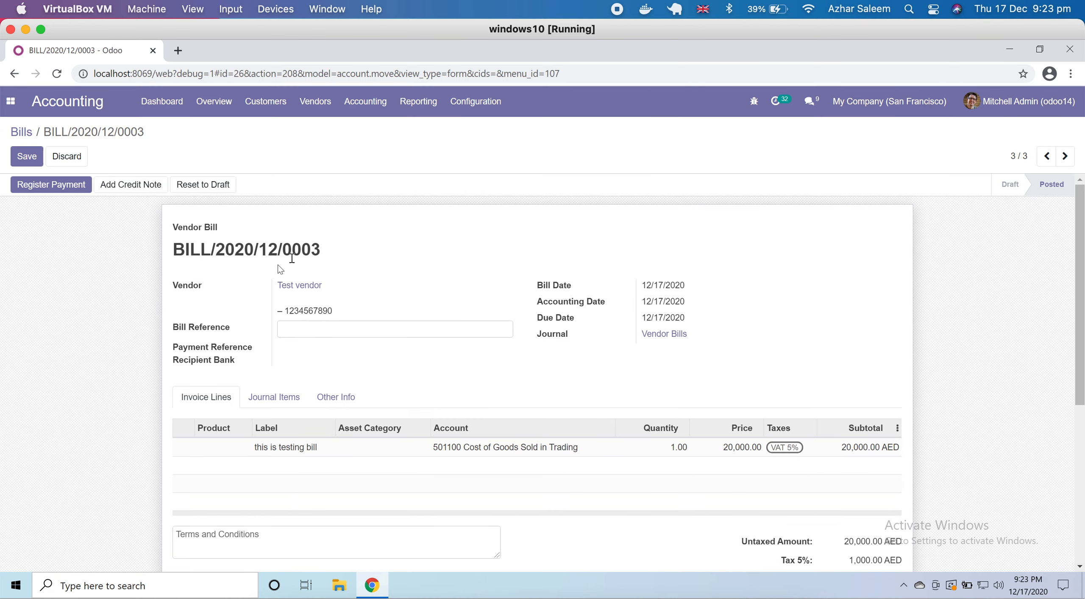
- Create a new vendor refund for Test vendor and check its journal
click(329, 105)
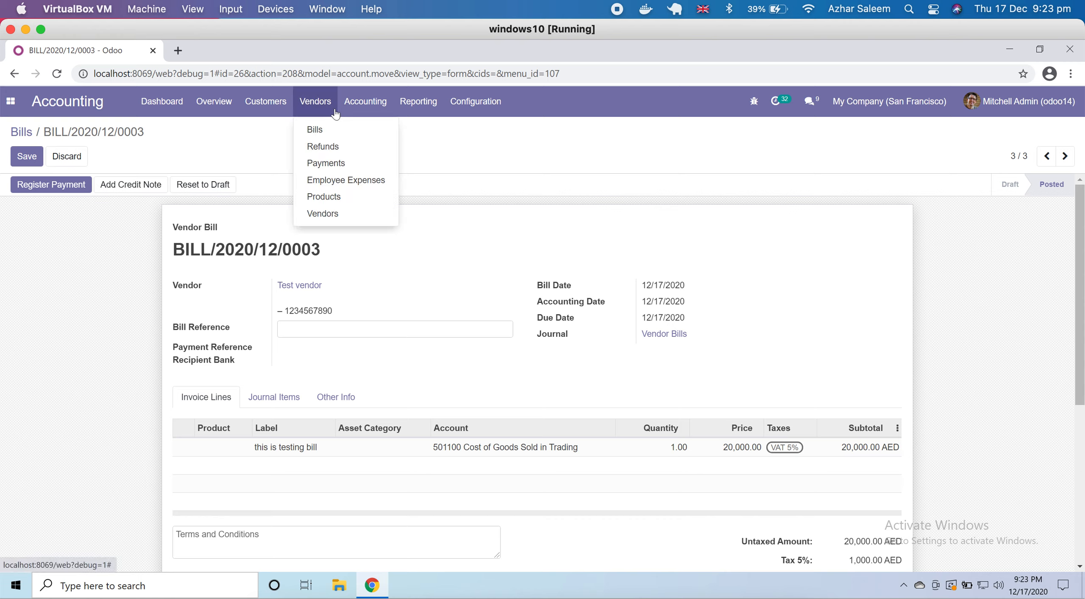
click(332, 149)
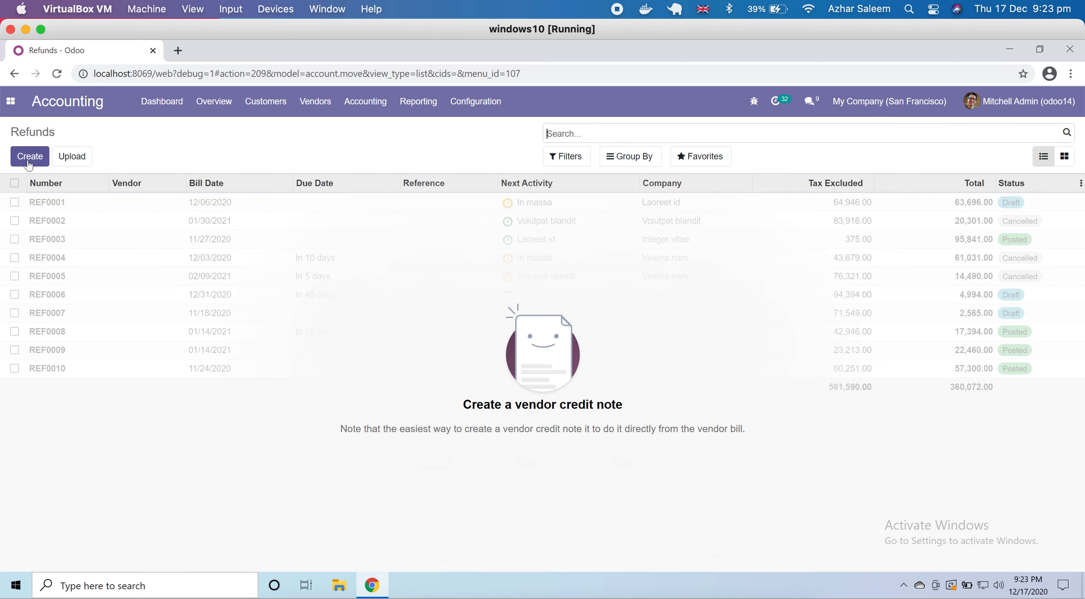
click(28, 163)
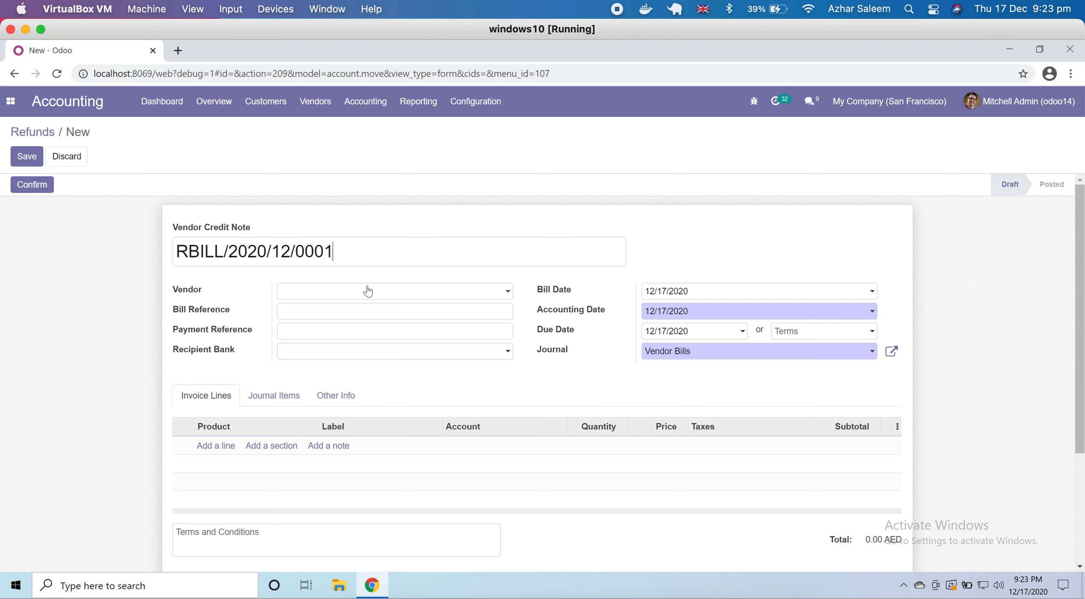
mouse_move(388, 252)
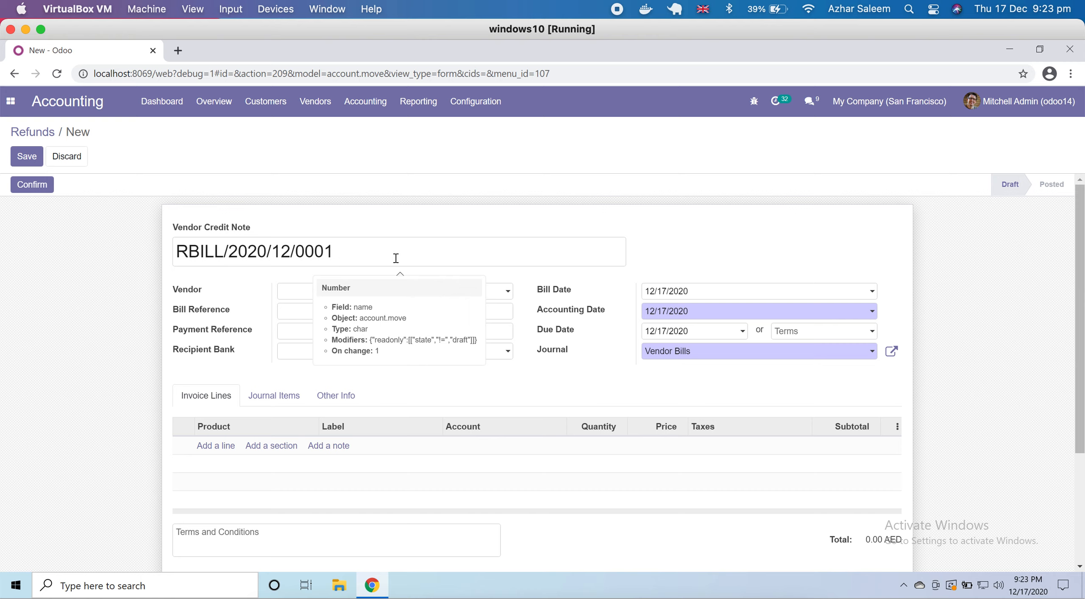
click(364, 292)
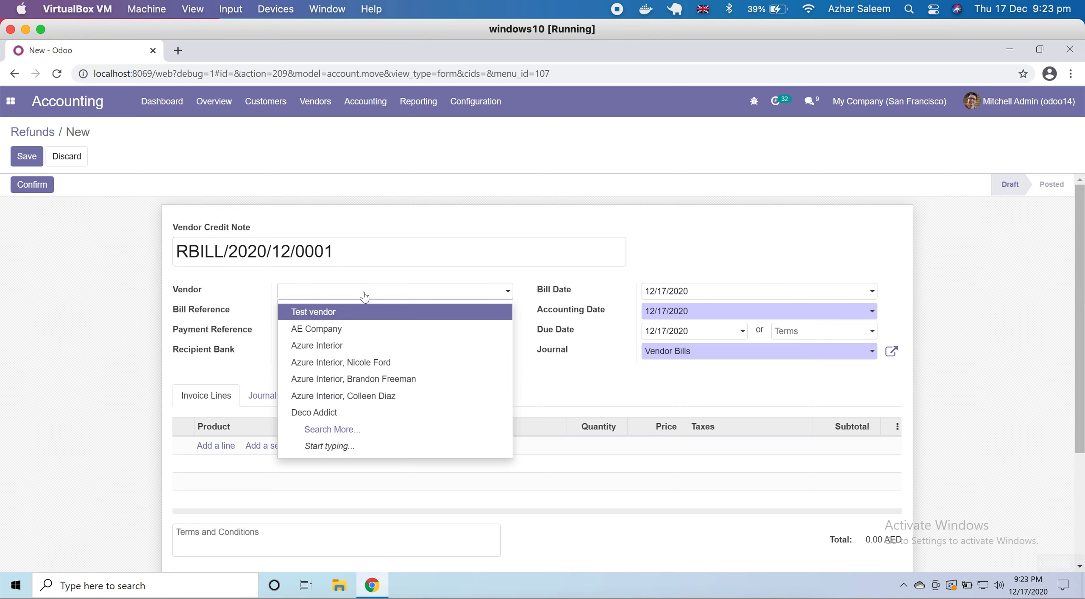
text(test)
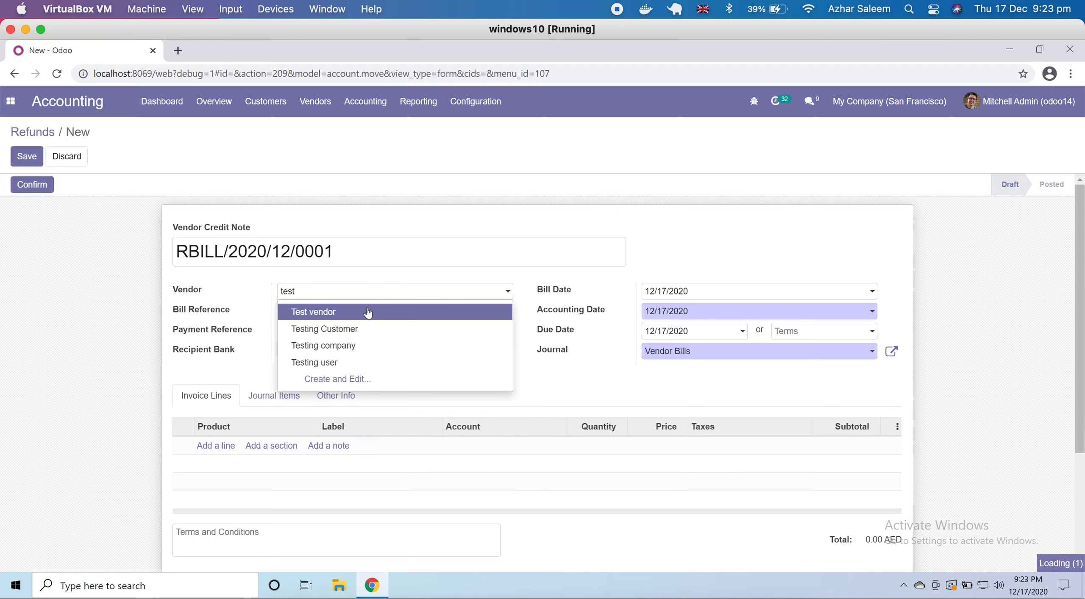
click(367, 311)
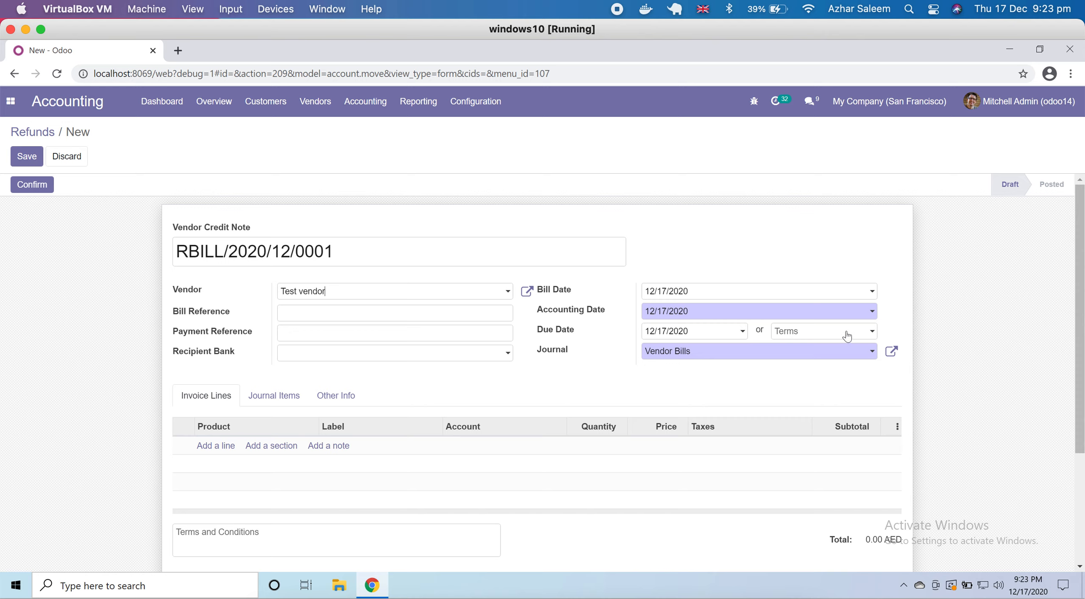
click(678, 355)
click(581, 364)
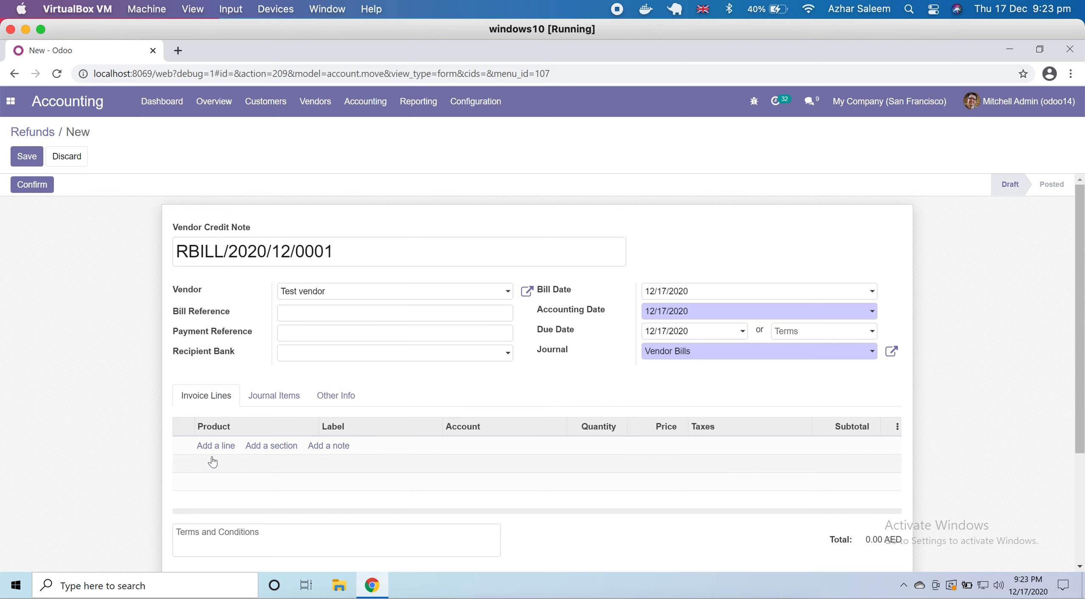
- Add an invoice line labelled "this is testing refund" with a price of 1000, and confirm the refund
click(223, 451)
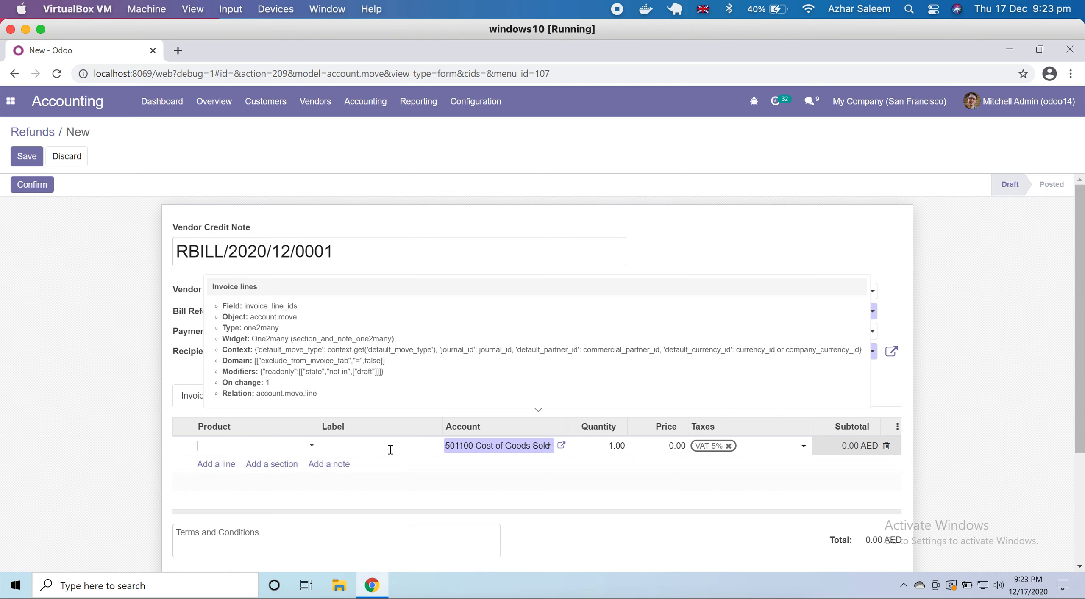
click(364, 443)
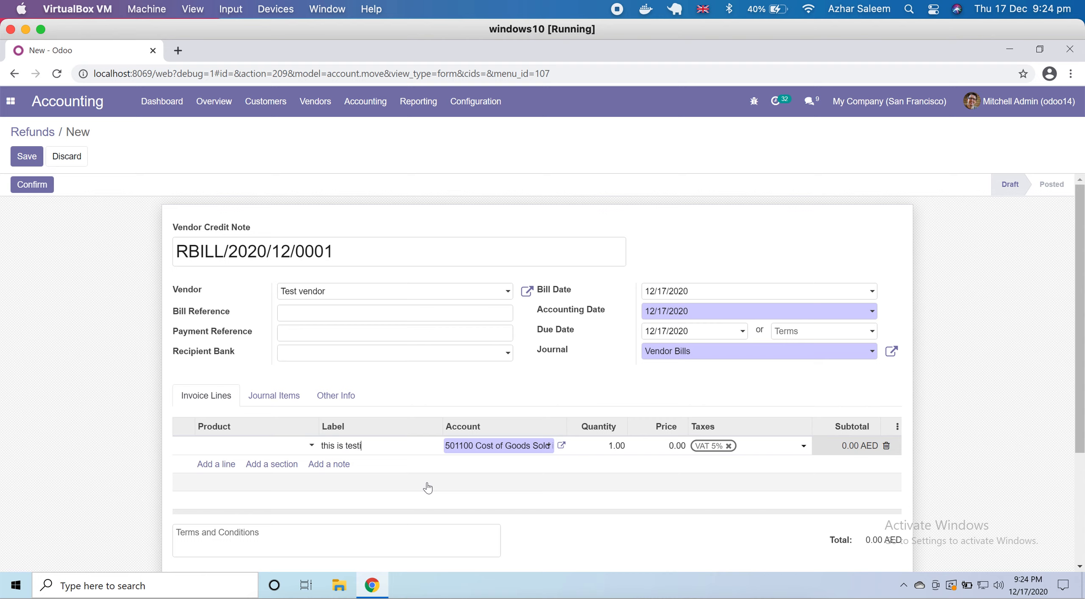
text(ng refund)
click(668, 446)
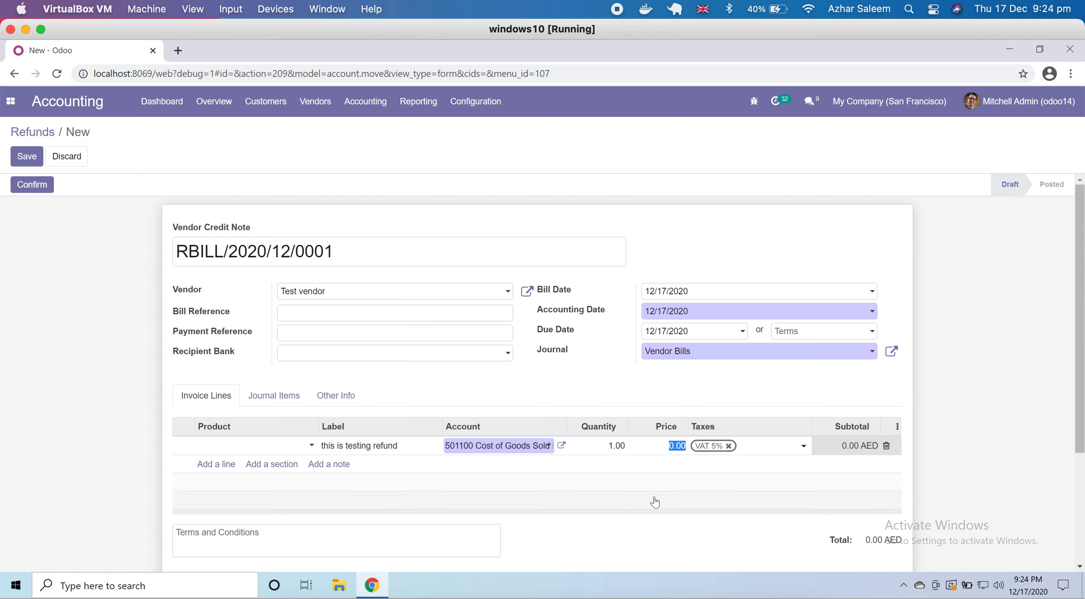
text(1000)
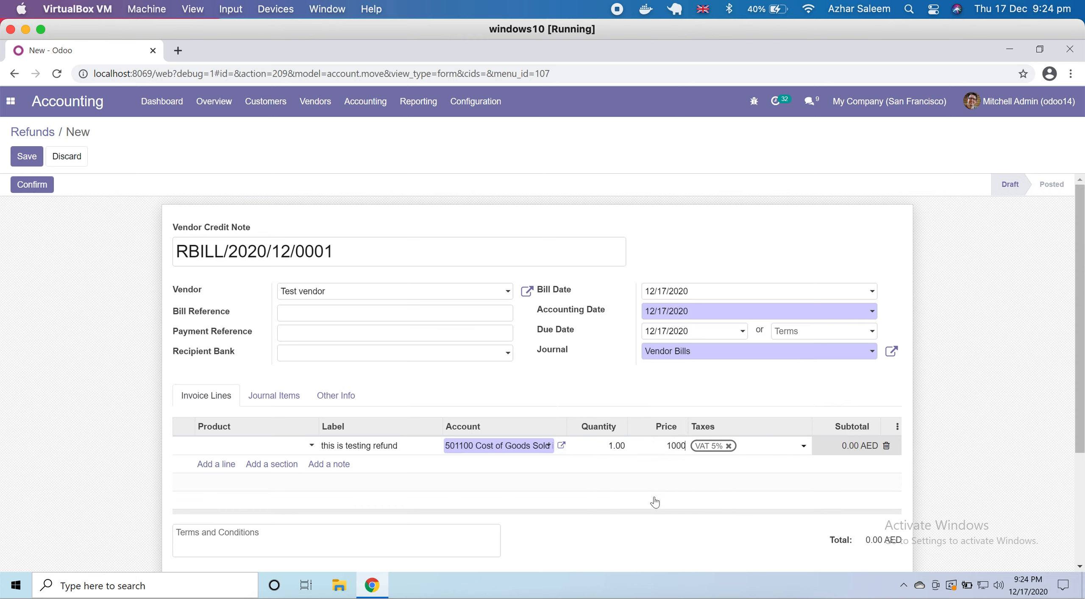
click(932, 459)
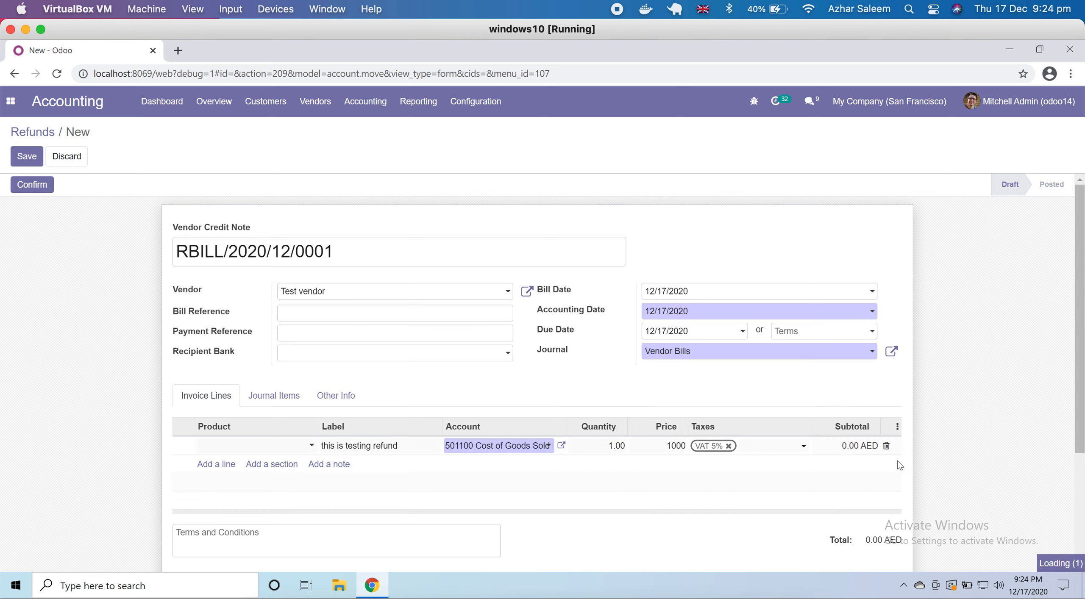
click(45, 187)
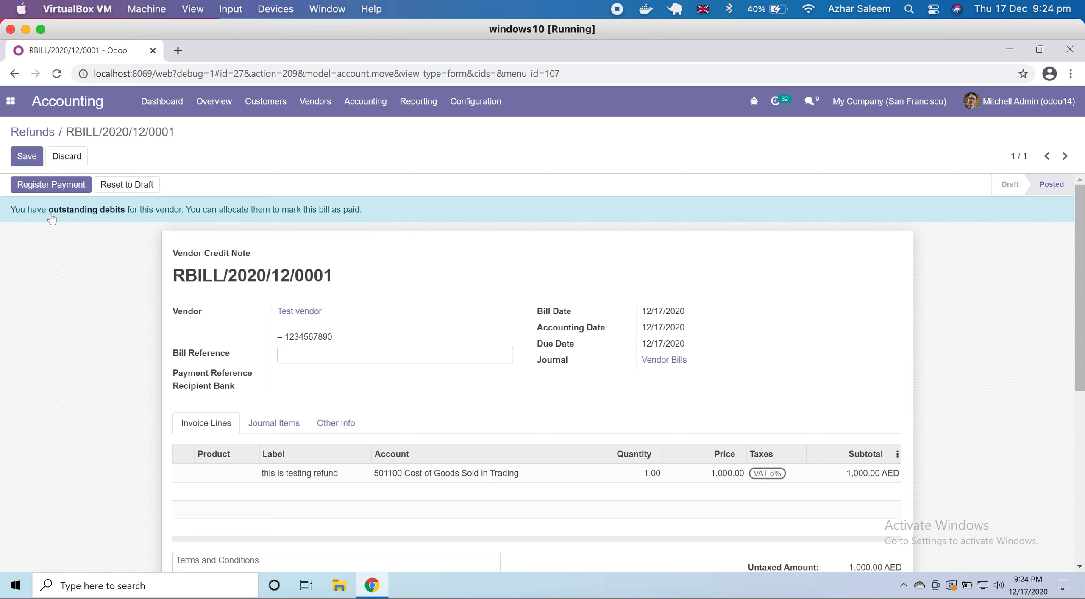
- Examine the outstanding credits on the posted refund and highlight the reference BILL/2020/12/0003
scroll(127, 288, down, 6)
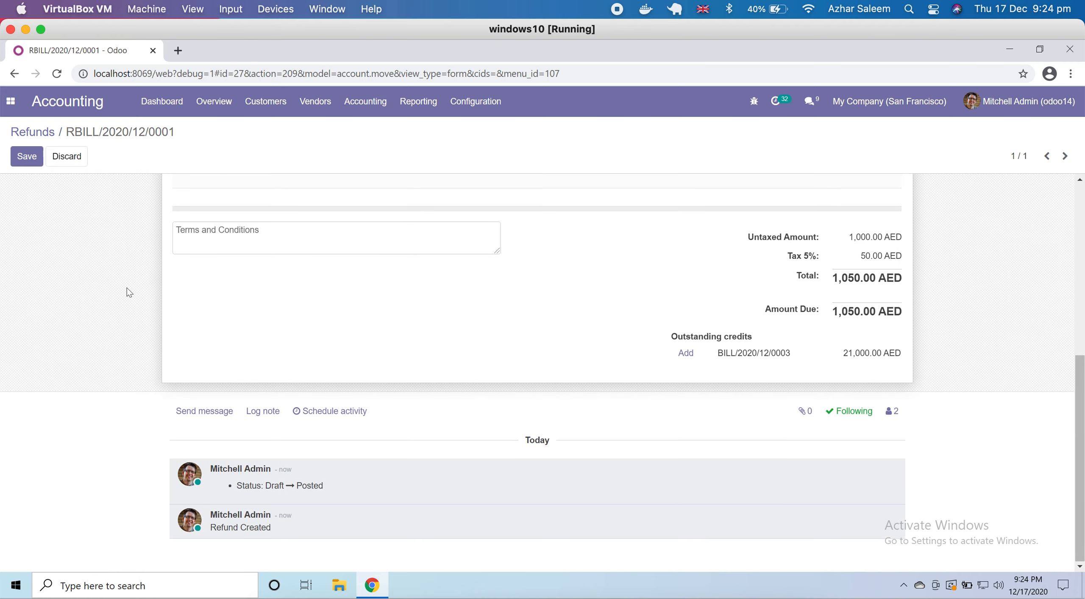
double_click(754, 353)
triple_click(755, 354)
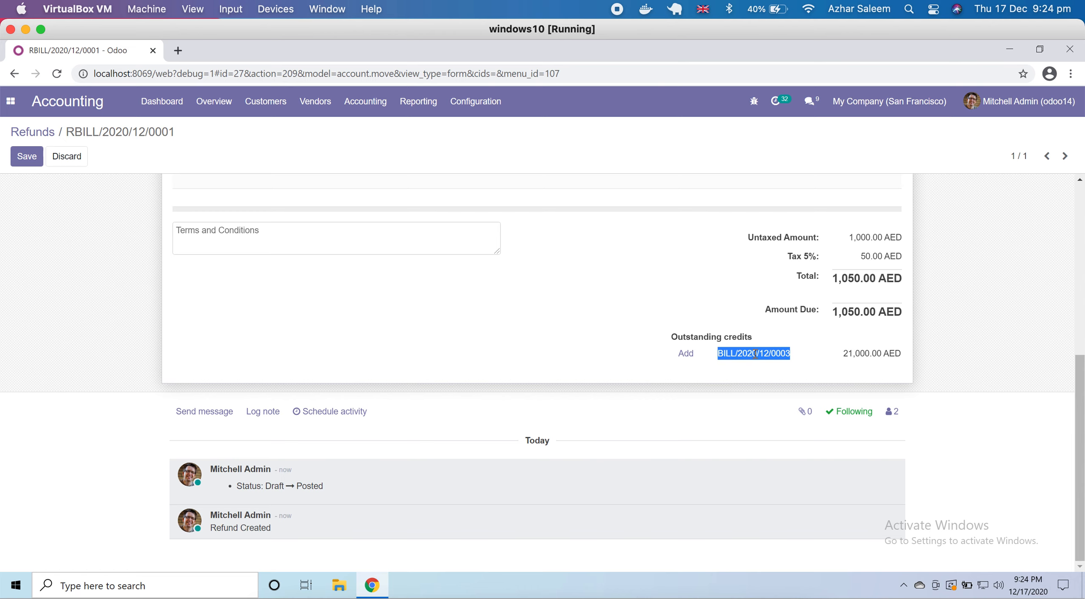
- Create a new vendor payment and choose Test vendor as its vendor
scroll(754, 354, up, 8)
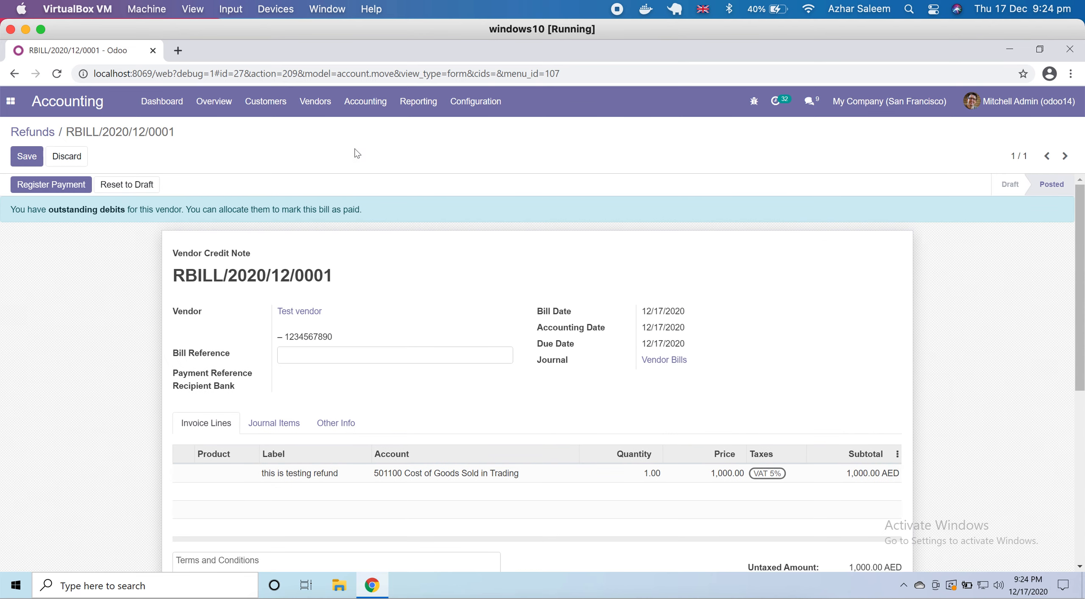
click(328, 109)
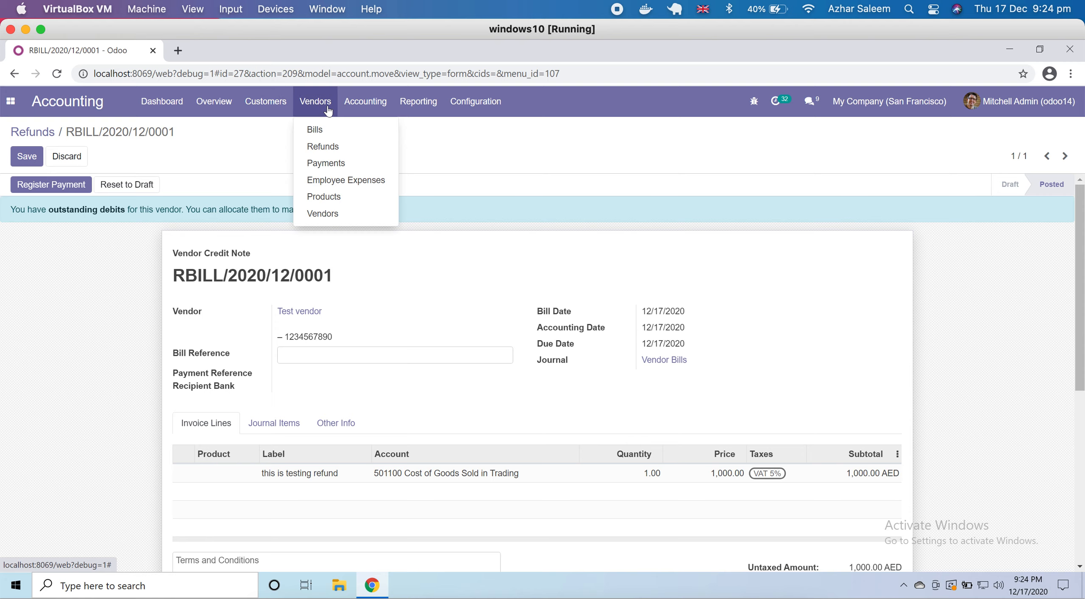
click(356, 165)
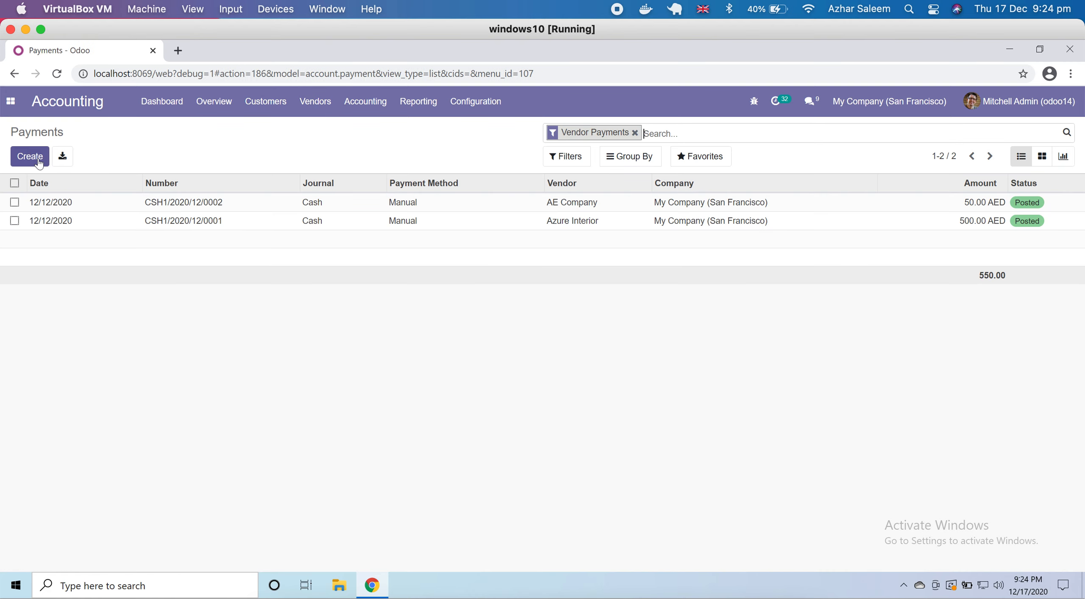
click(38, 163)
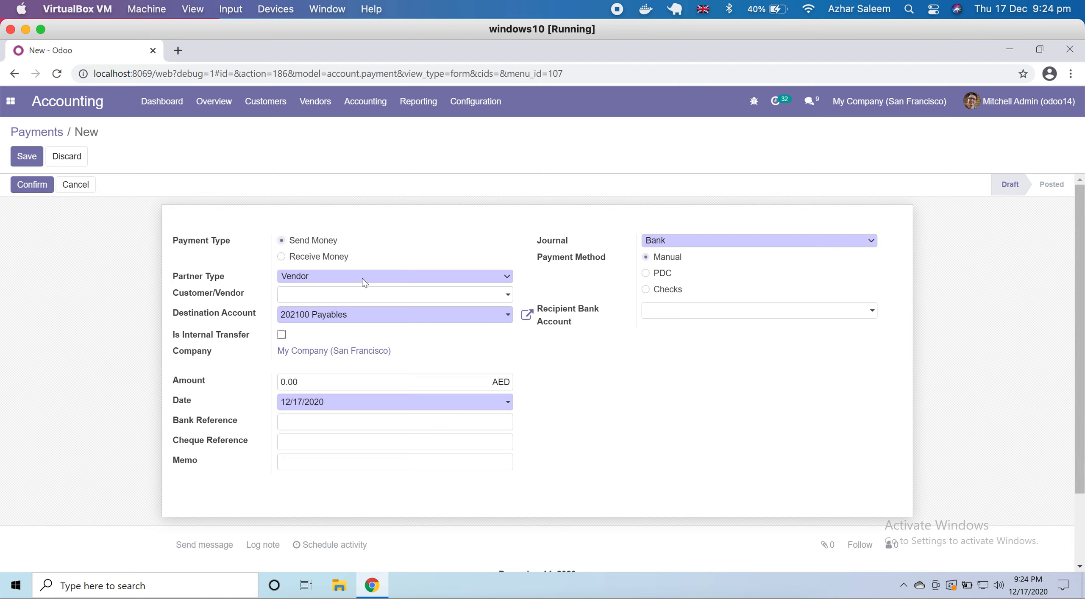
click(337, 295)
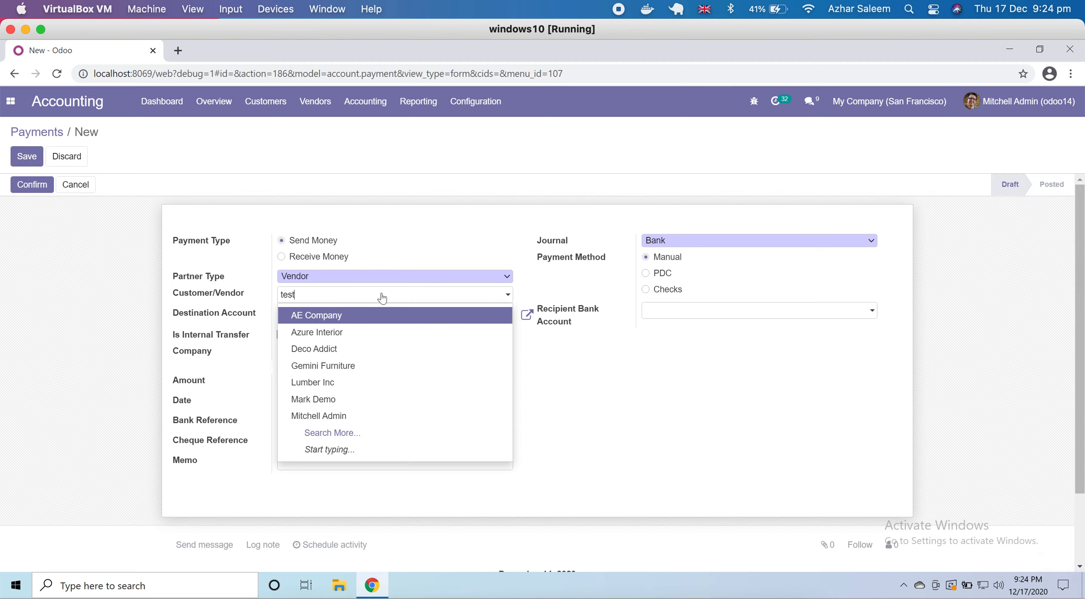
click(393, 318)
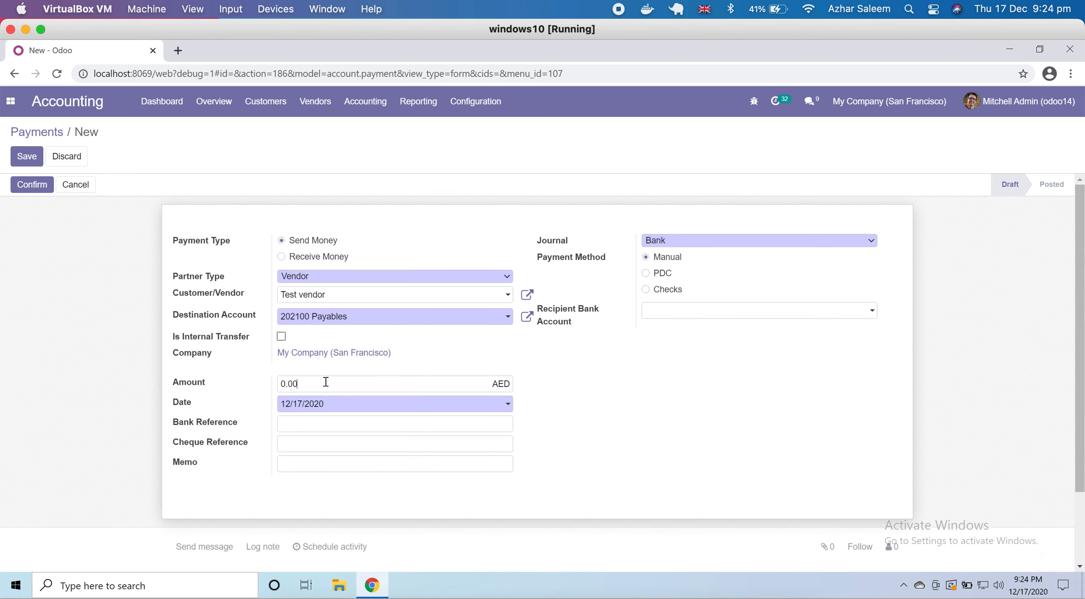
- Set the payment amount to 30,000 AED and confirm the payment
key(BackSpace)
key(BackSpace)
key(BackSpace)
click(42, 186)
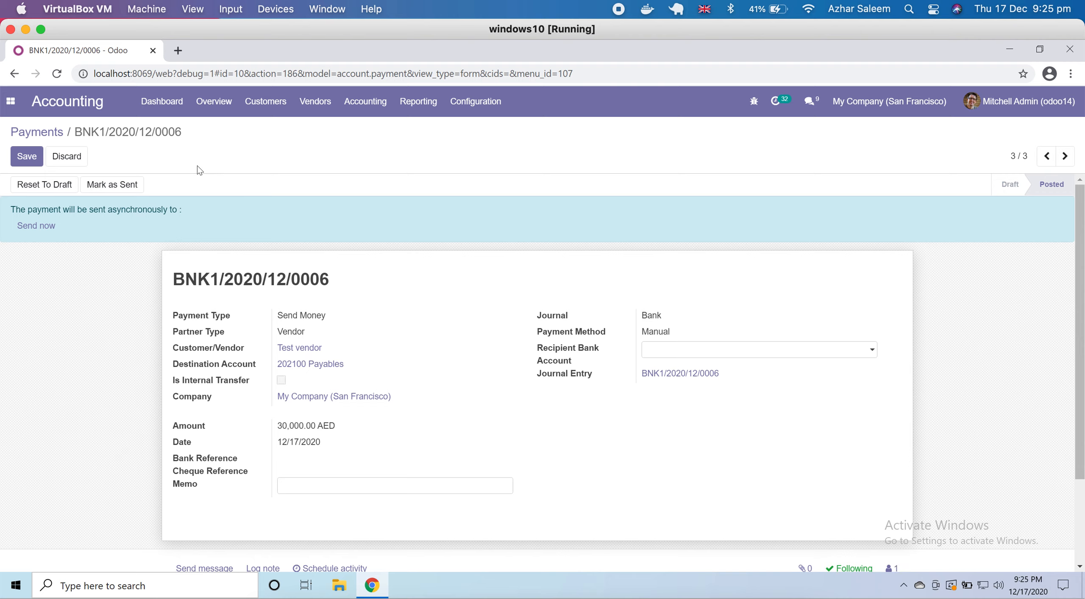
- Return to the vendor bills, open Test vendor's bill BILL/2020/12/0003 and check its outstanding debits
click(50, 132)
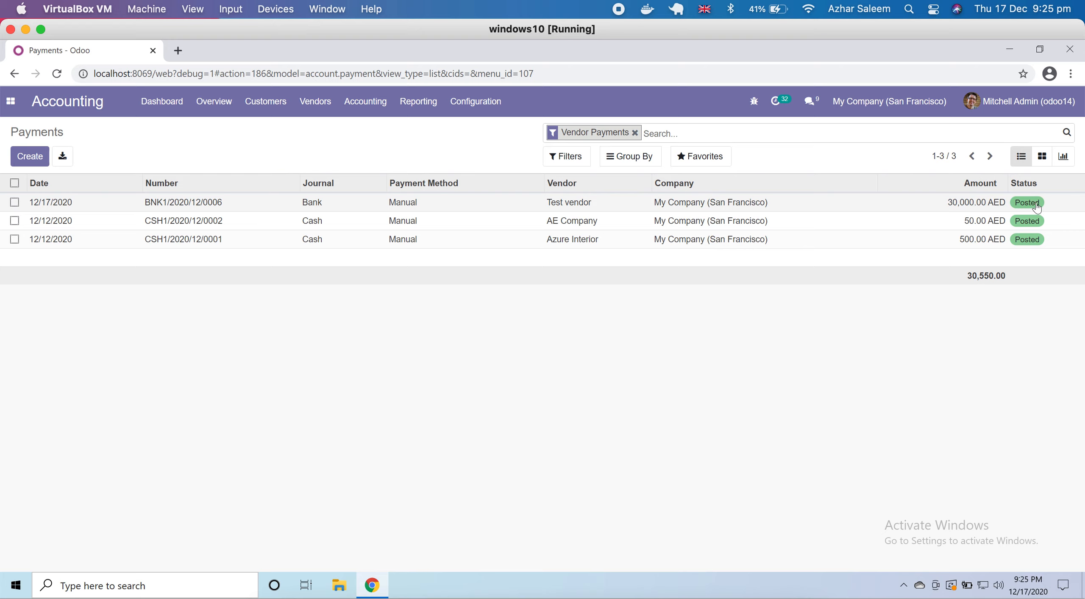
click(315, 111)
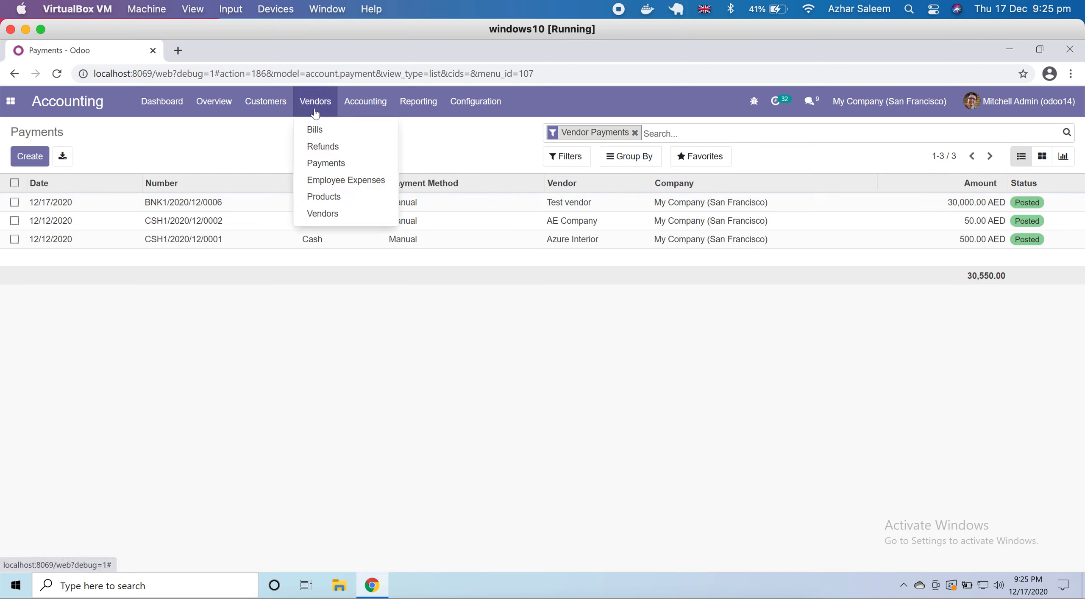
click(339, 136)
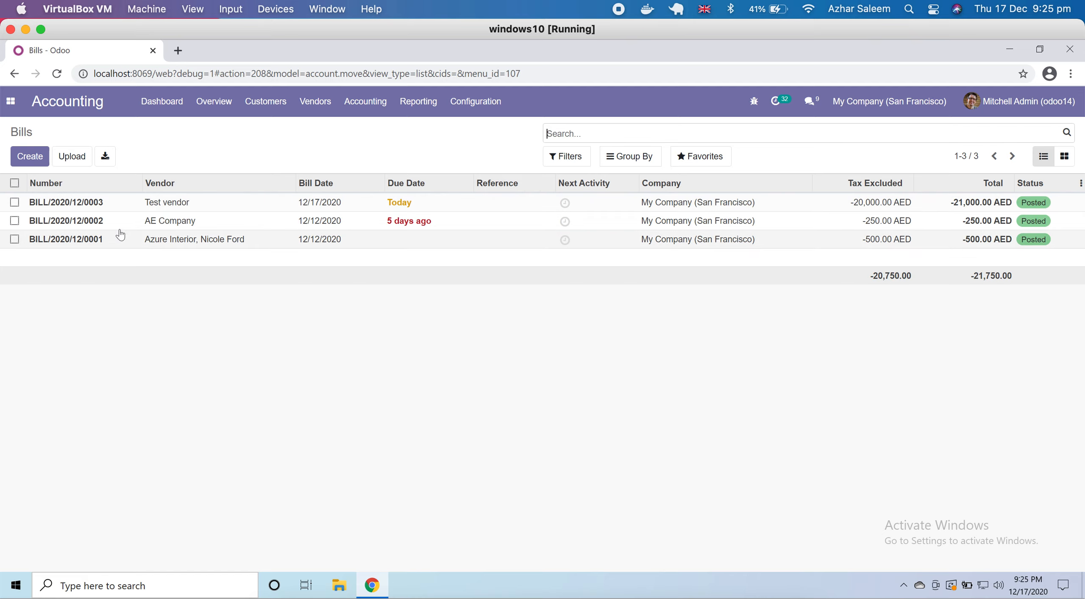
click(77, 209)
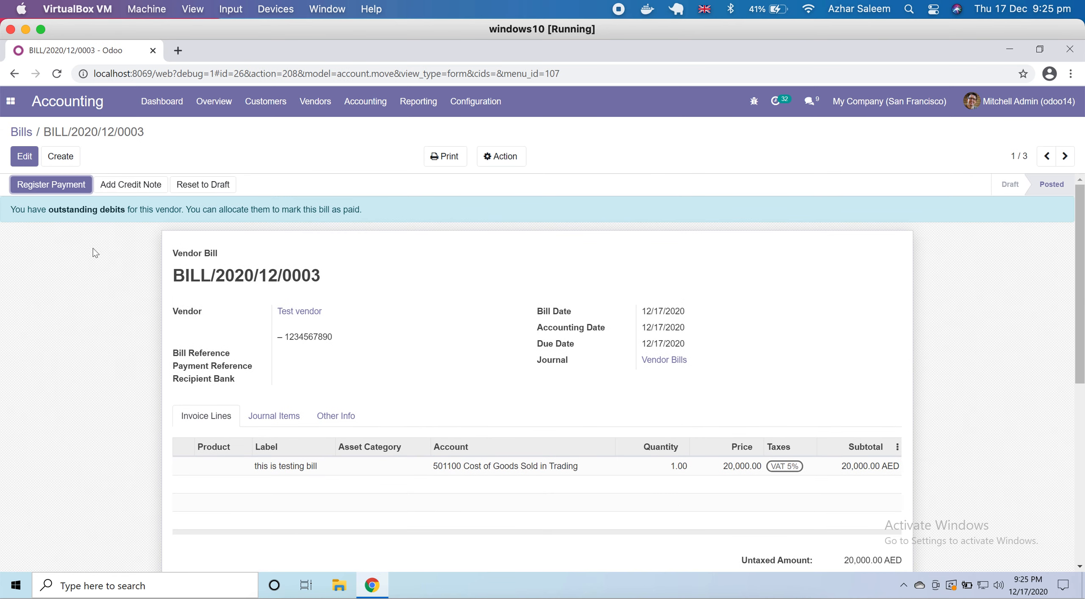
scroll(119, 306, down, 5)
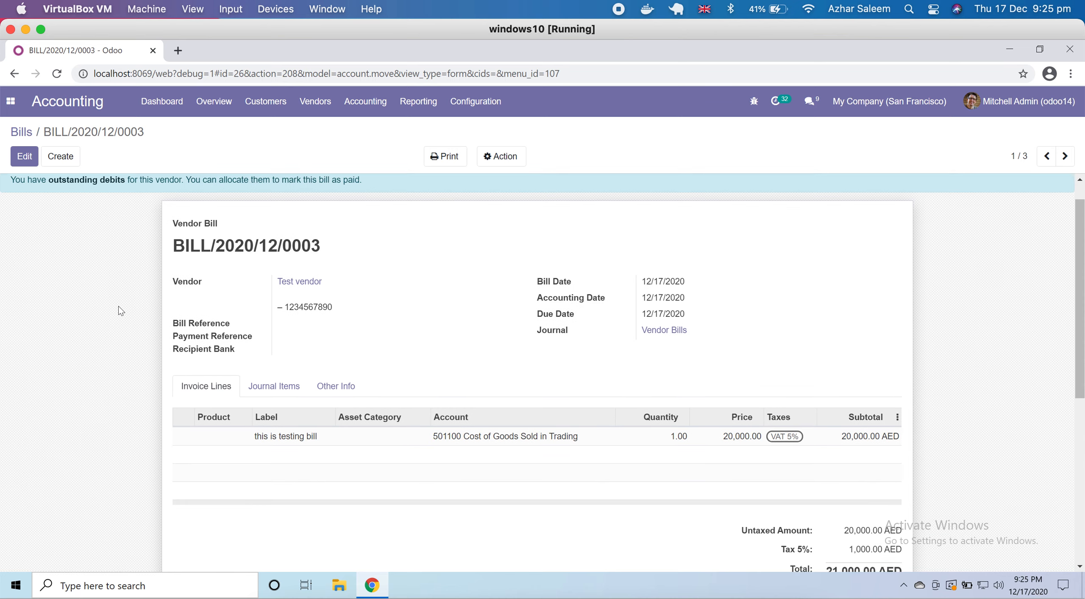
scroll(601, 312, up, 2)
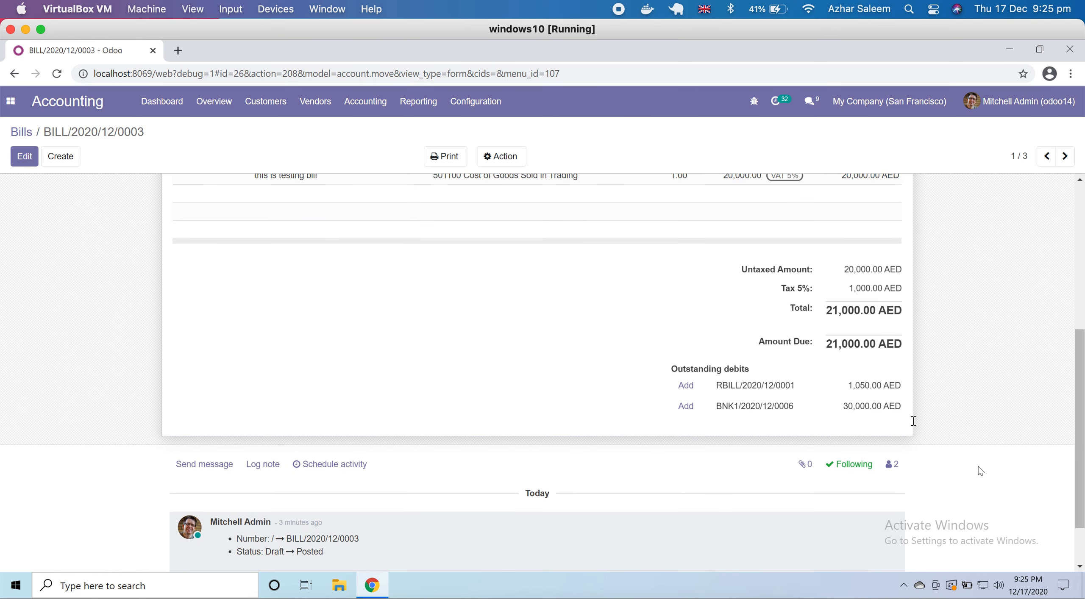
- Apply both outstanding debits, refund RBILL/2020/12/0001 and payment BNK1/2020/12/0006, to the bill
mouse_move(755, 405)
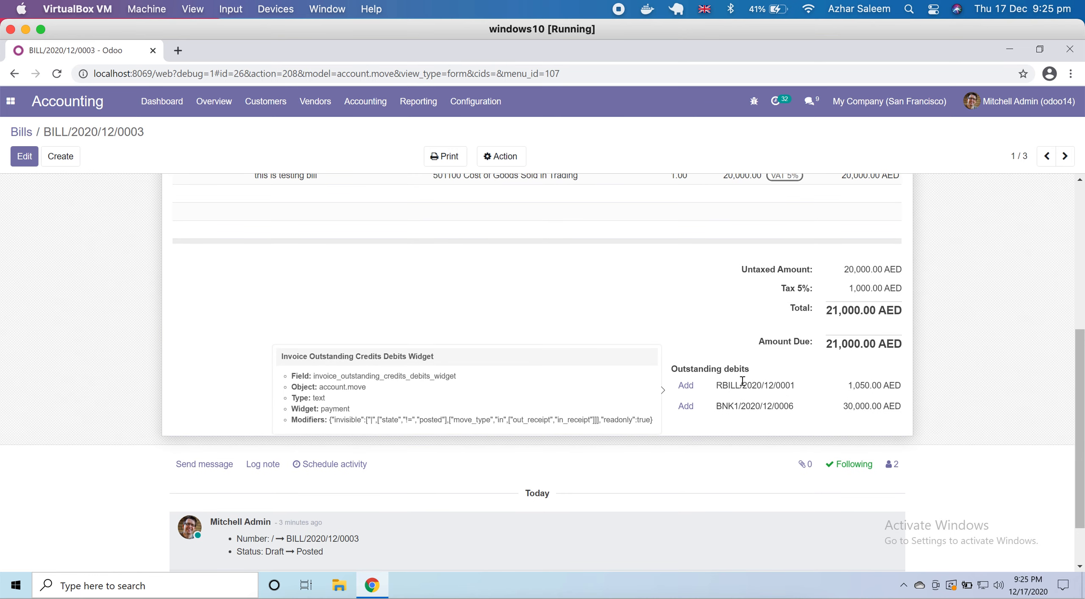
double_click(742, 386)
triple_click(742, 386)
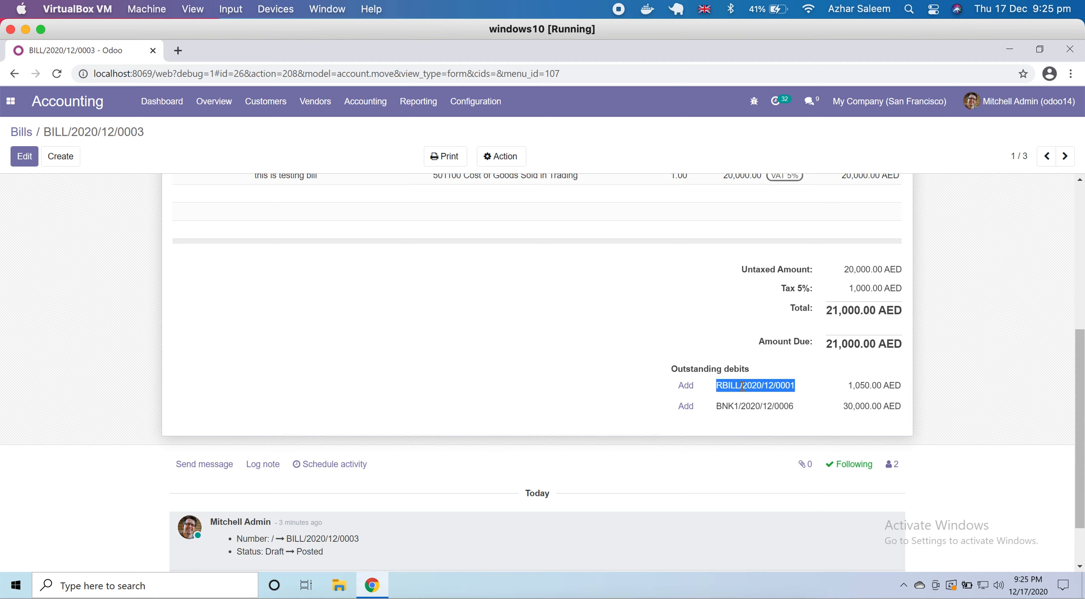
click(686, 389)
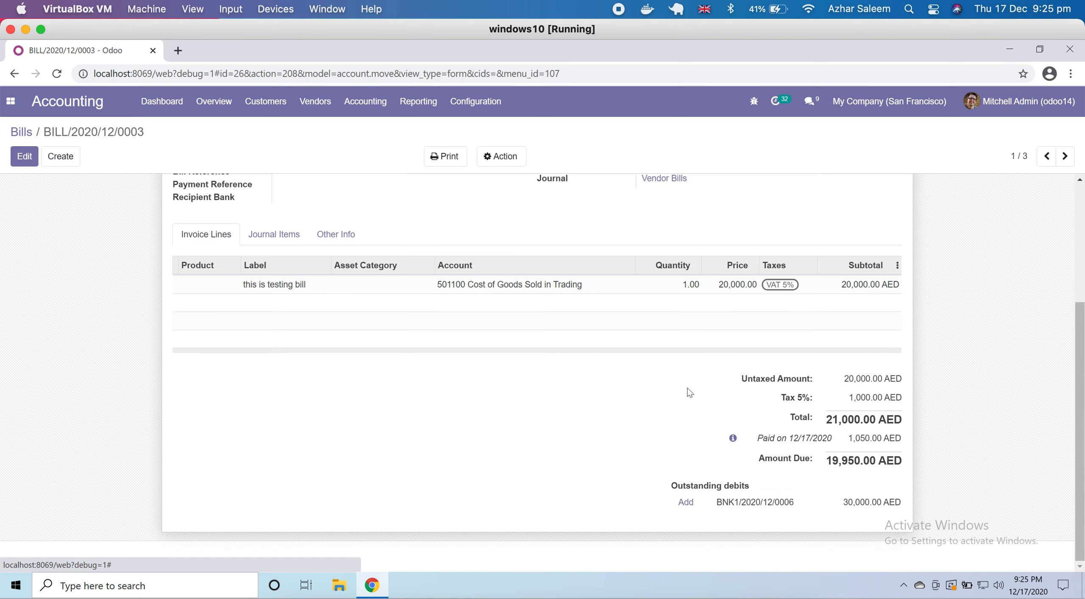
scroll(682, 399, down, 5)
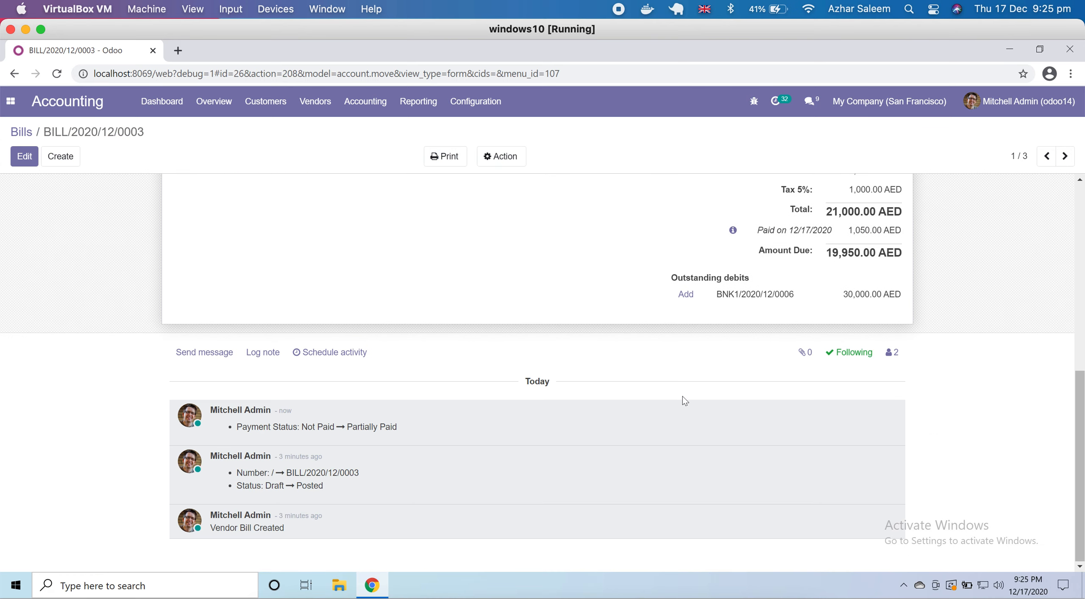
click(687, 295)
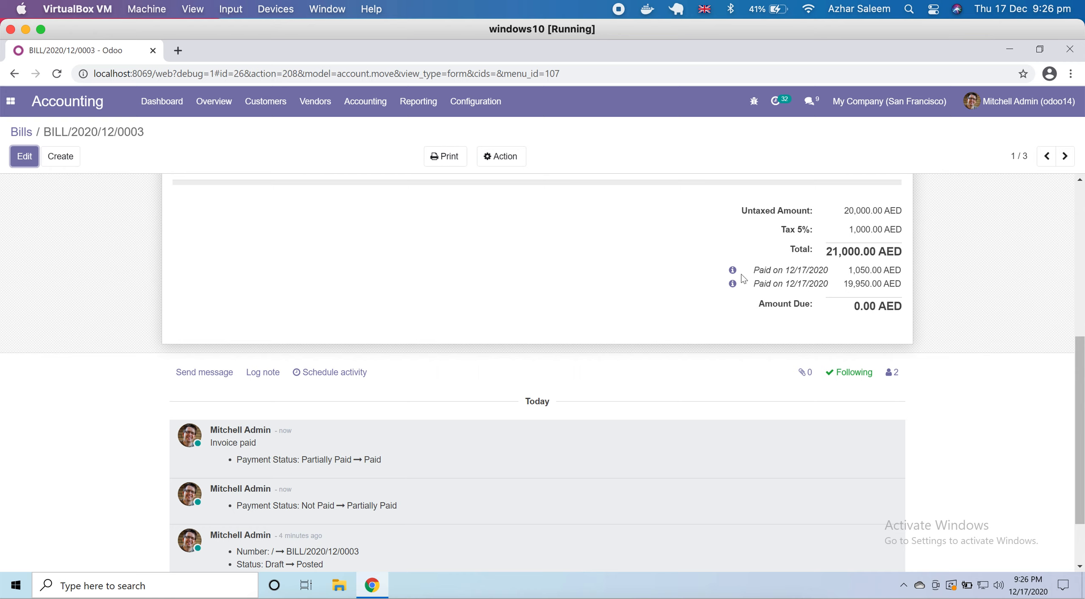
- Open the refund behind the bill's first payment entry and review its totals and payment status
click(732, 271)
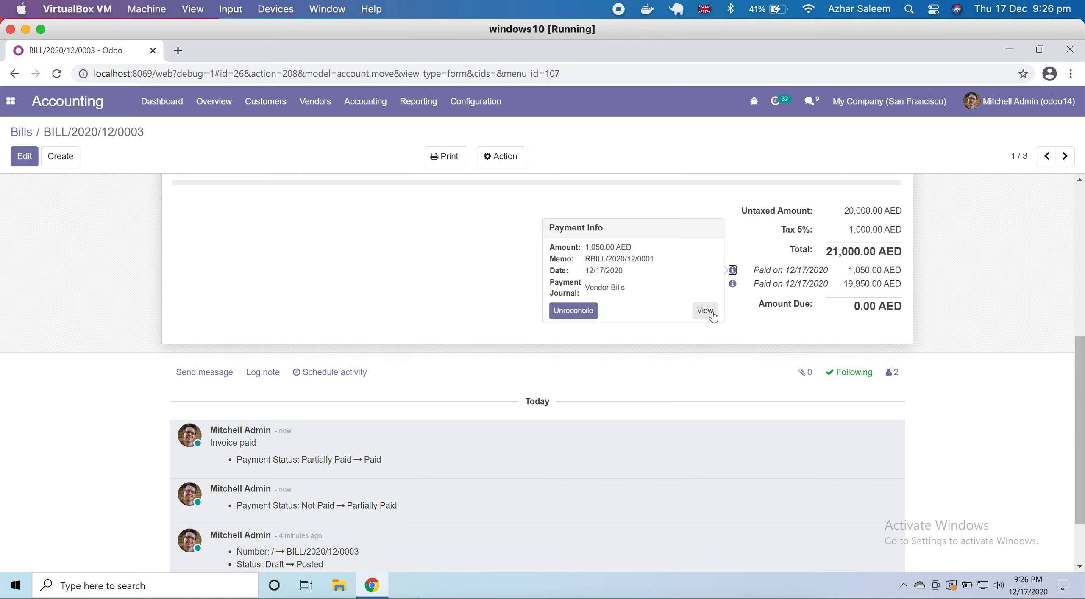
click(705, 311)
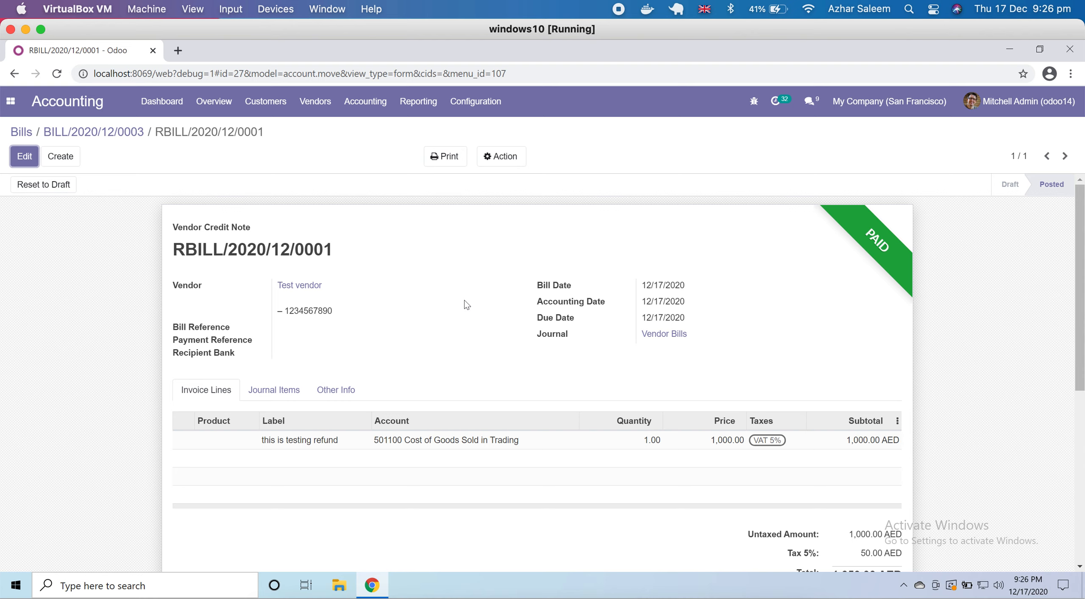
scroll(464, 300, down, 6)
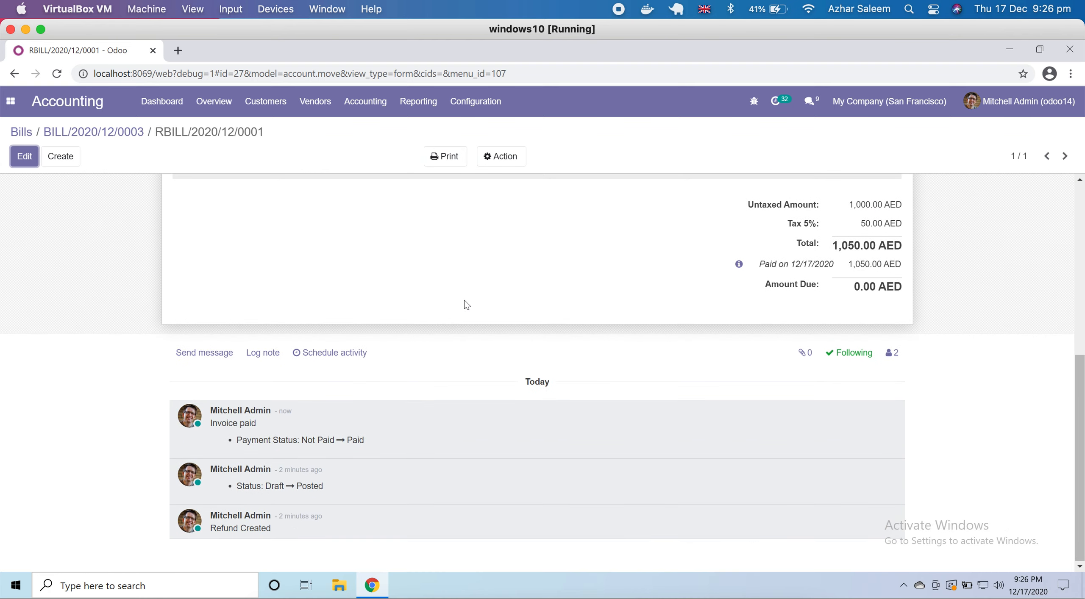
scroll(464, 300, up, 6)
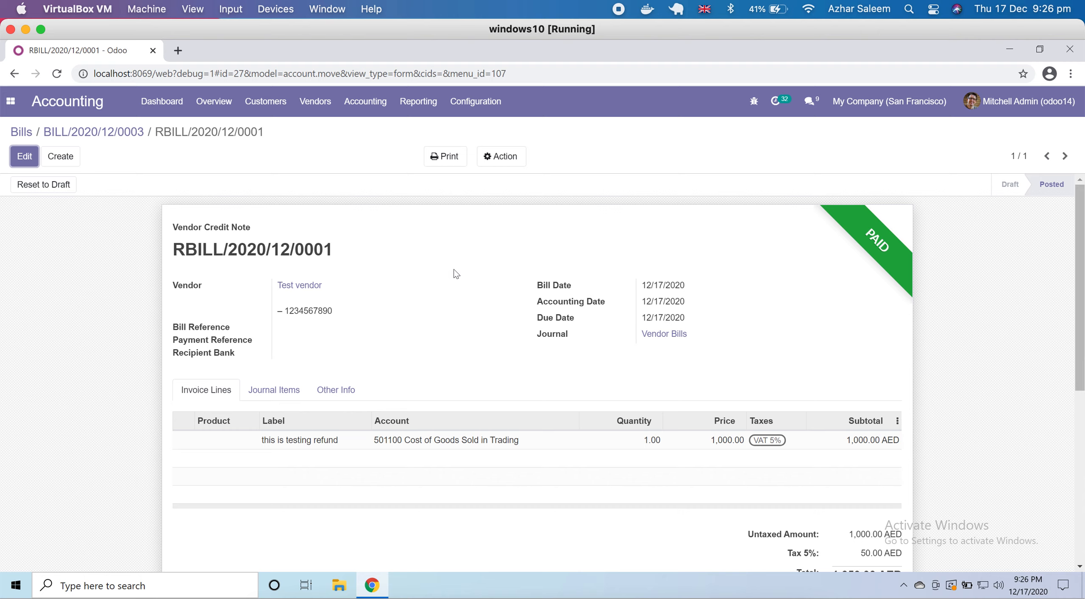
- Create a new employee expense report with the summary "Food Exp" and assign the same person as the employee as its manager
click(309, 109)
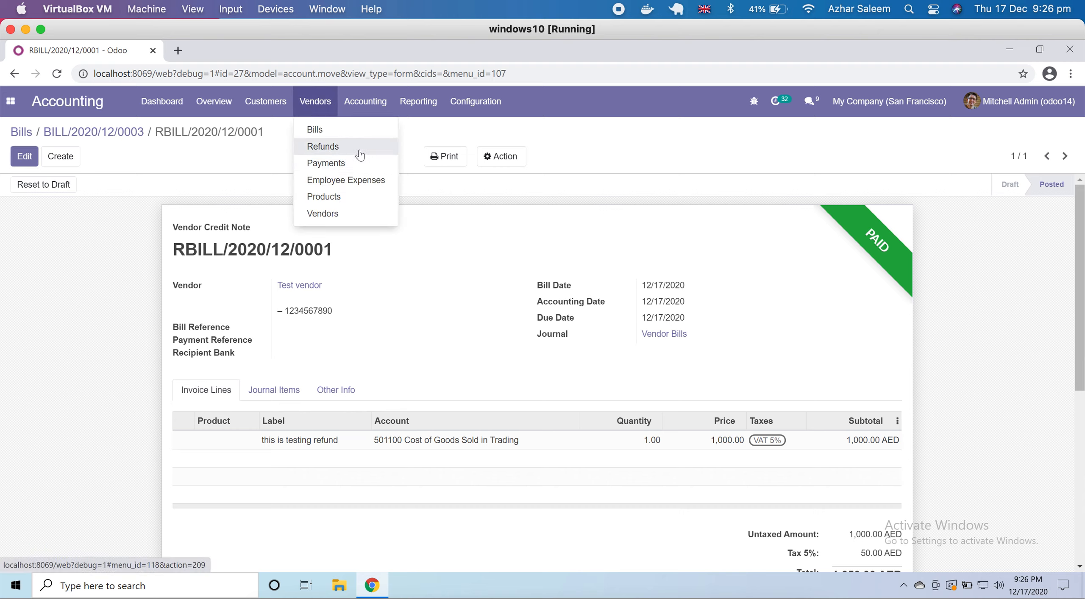
click(312, 188)
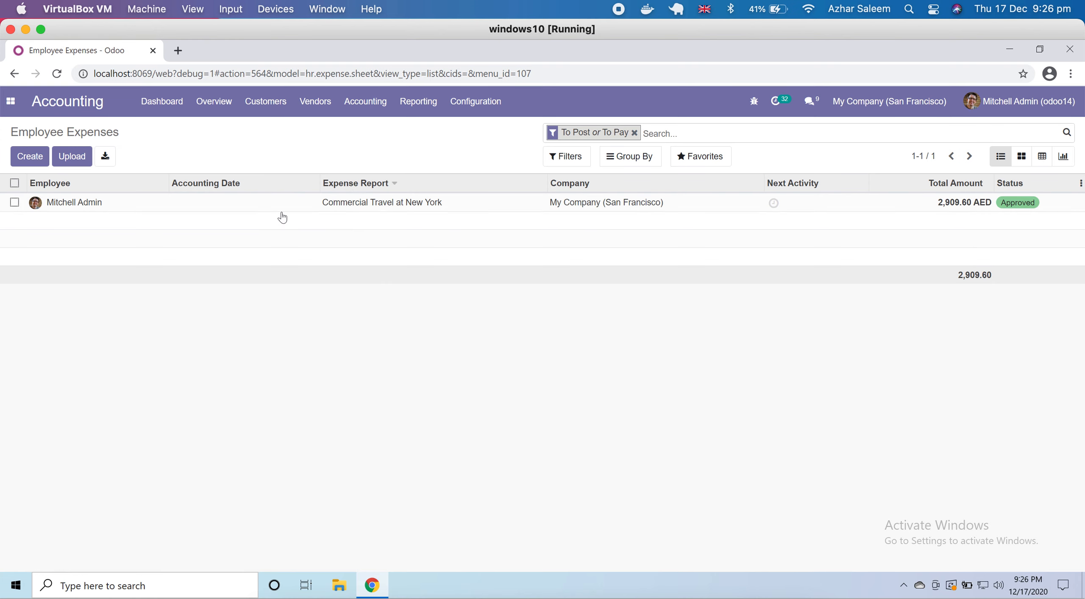
click(32, 161)
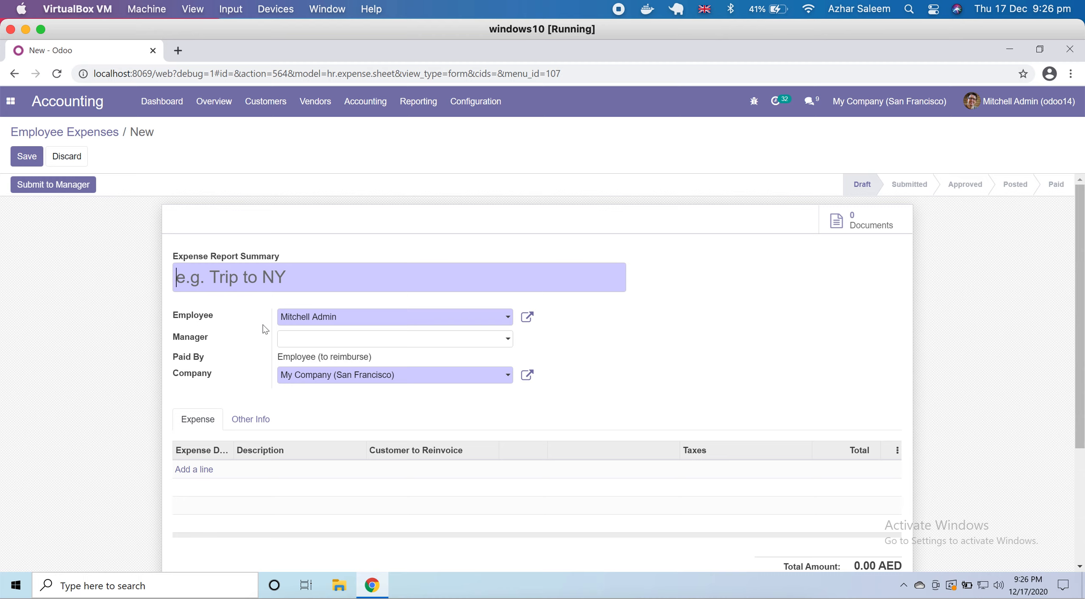
text(F)
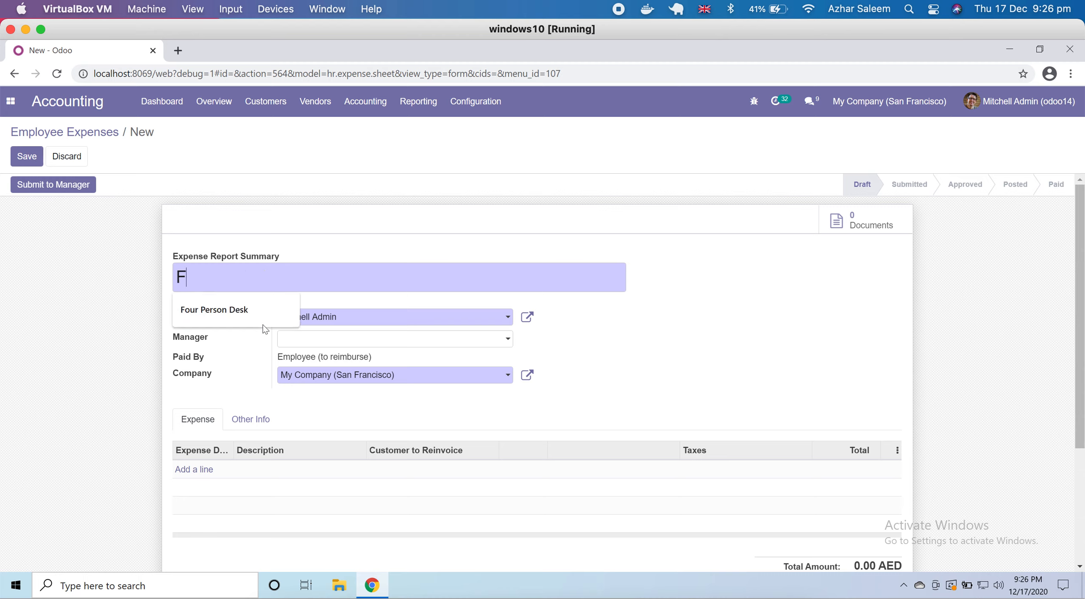
text(ood)
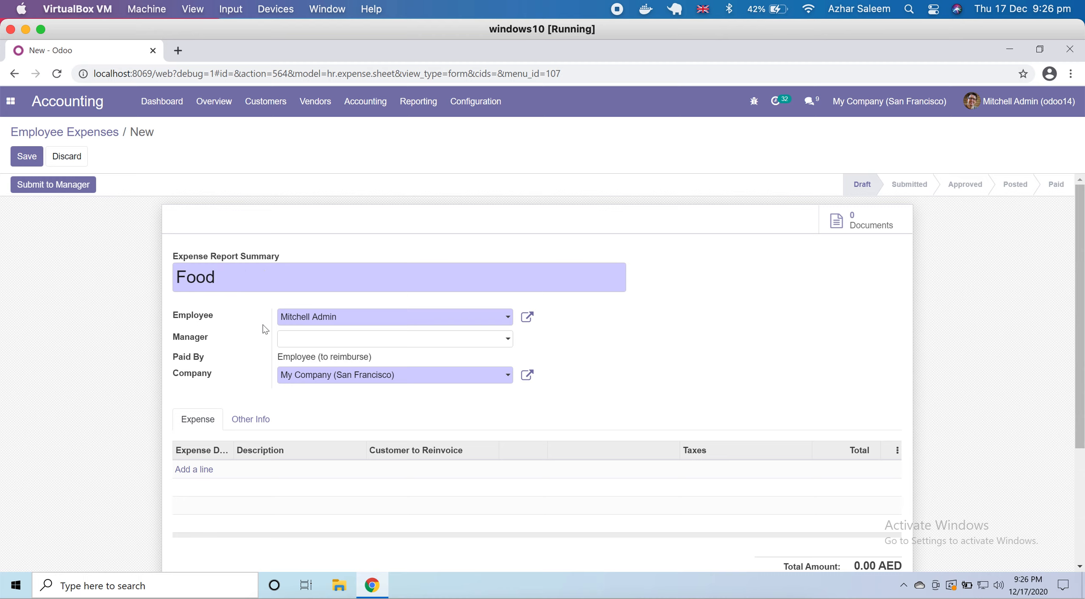
text( Exp)
click(407, 337)
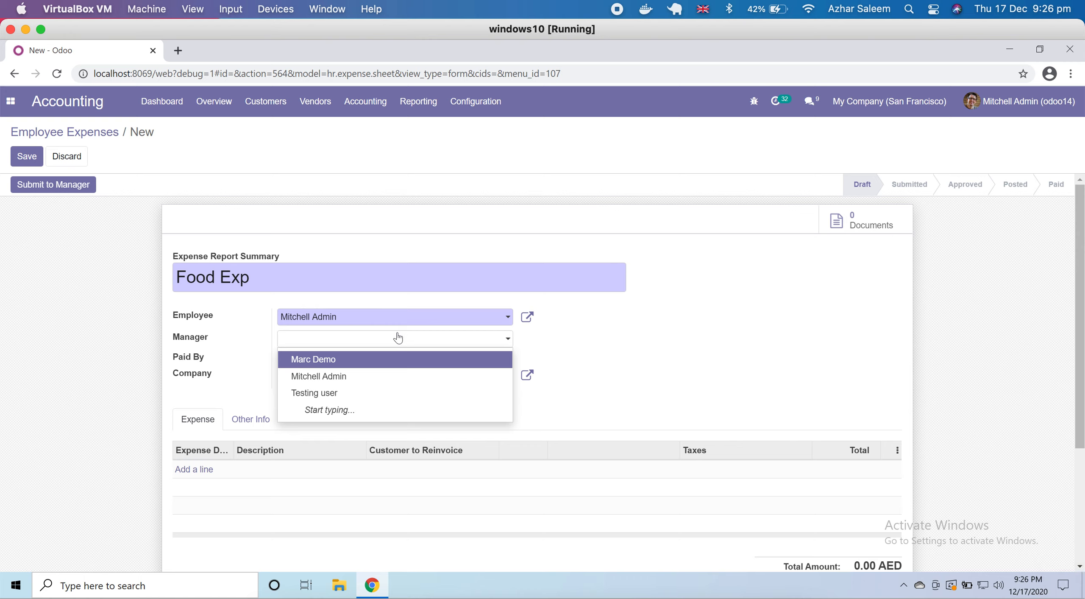
click(377, 376)
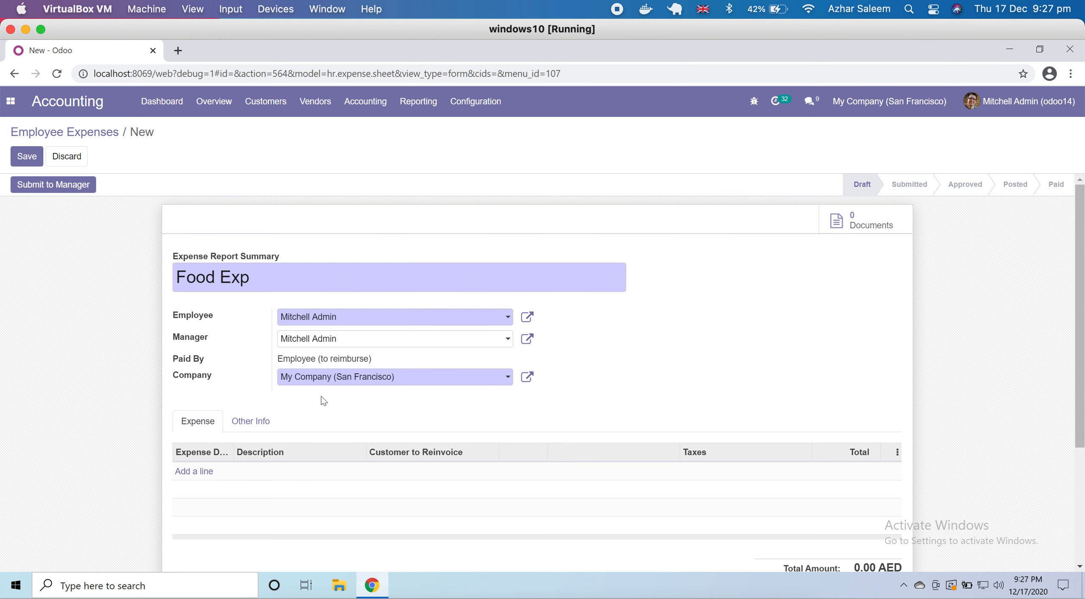
- Add the existing Laptop expense to the Food Exp report and submit the saved report to the manager
scroll(323, 396, down, 2)
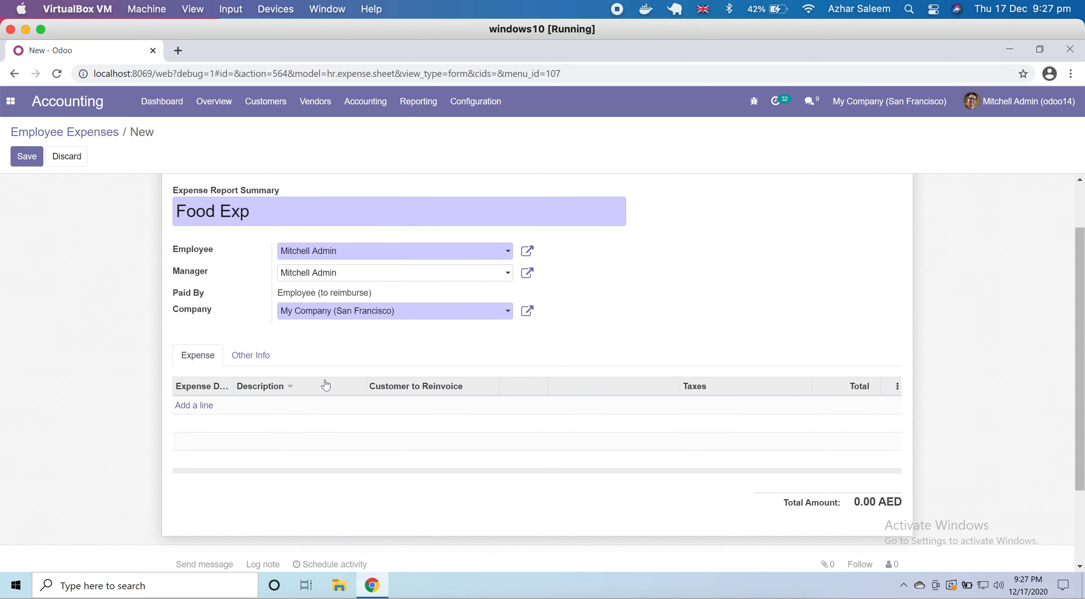
click(195, 406)
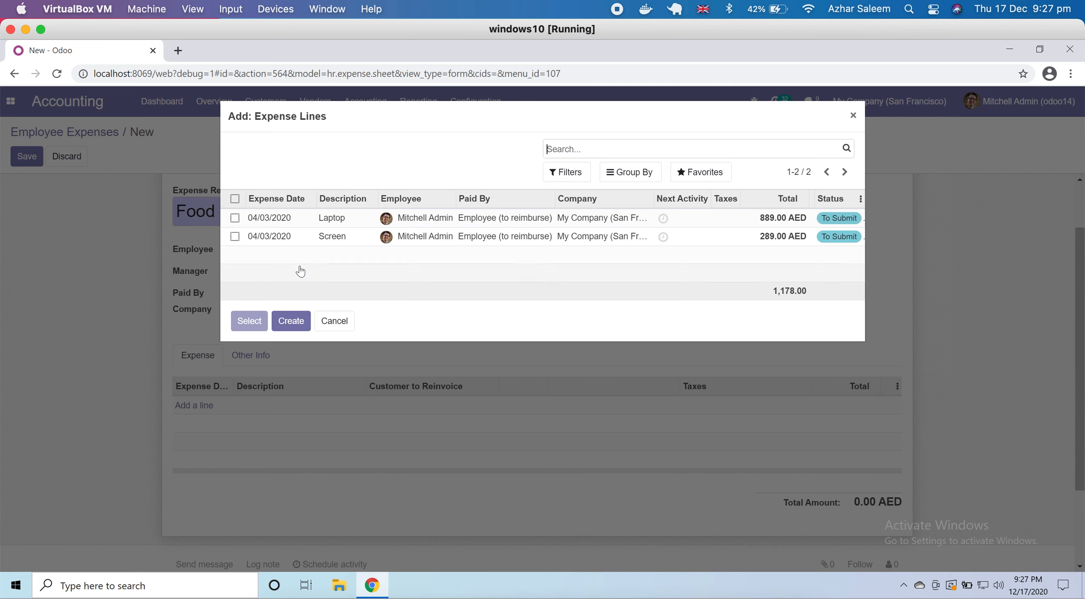
click(235, 219)
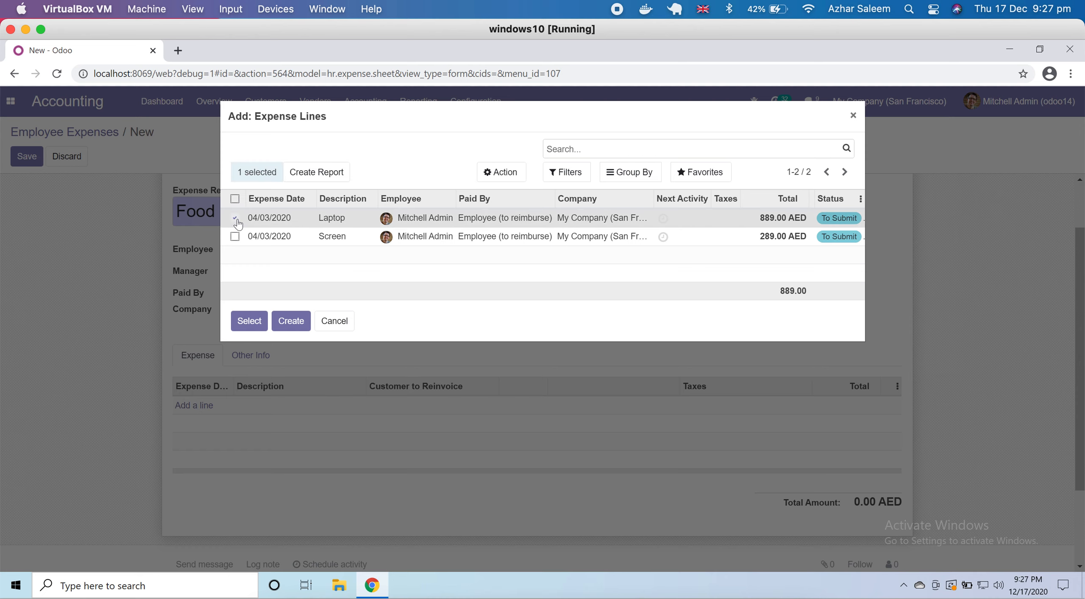
click(259, 324)
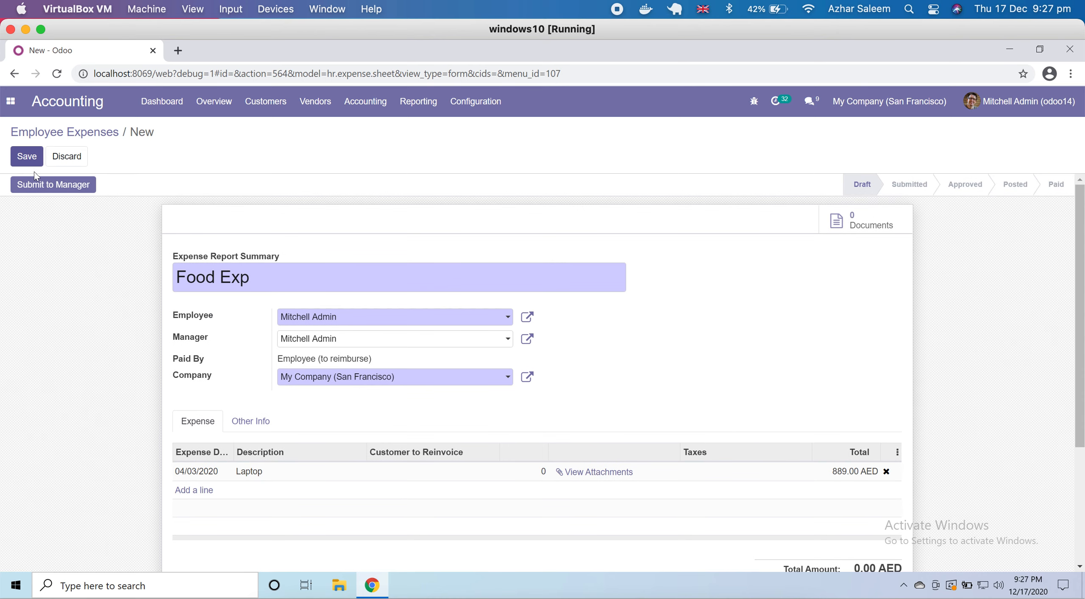
click(27, 163)
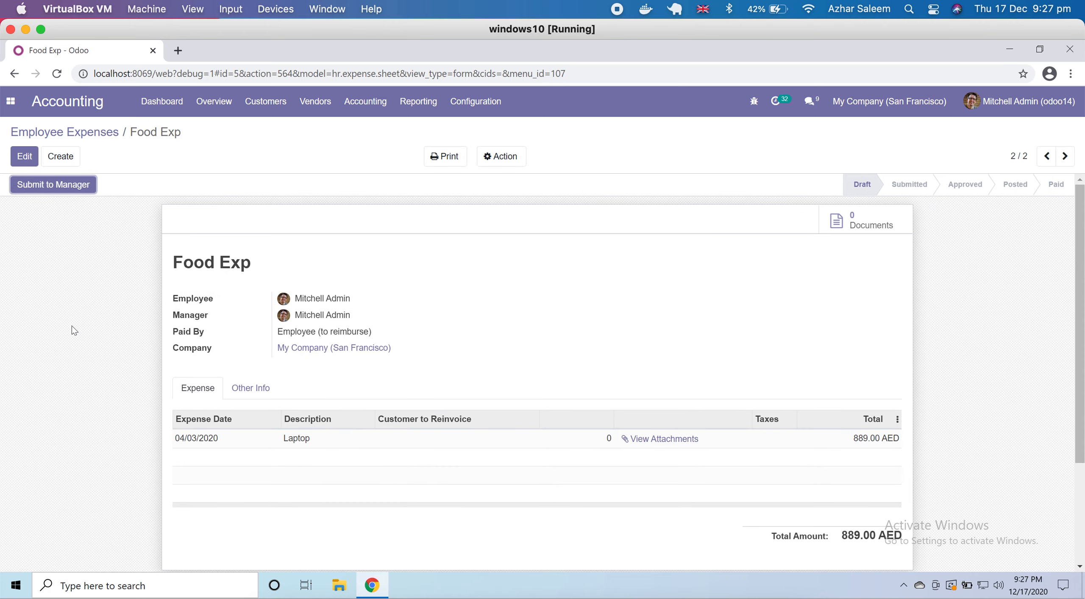
click(34, 189)
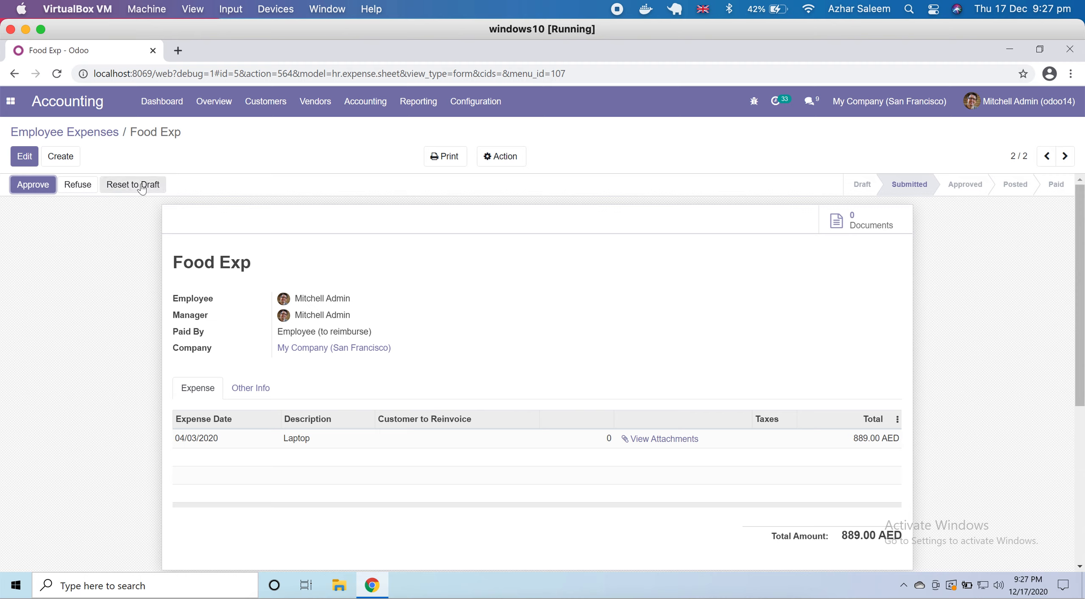
- Approve the submitted Food Exp expense report and post its journal entries
click(24, 191)
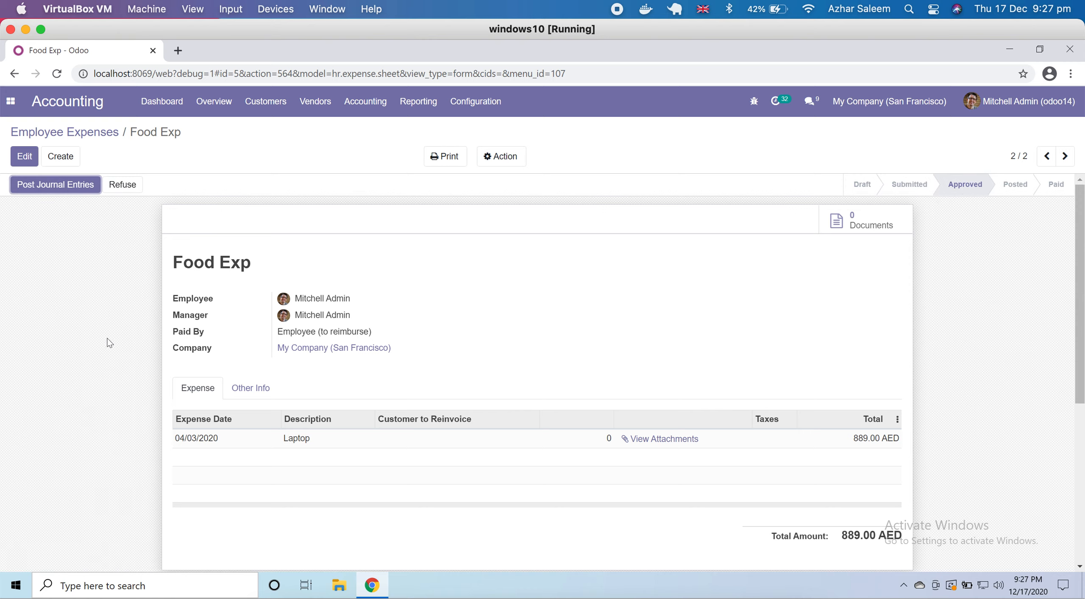
scroll(137, 365, down, 3)
scroll(136, 365, up, 3)
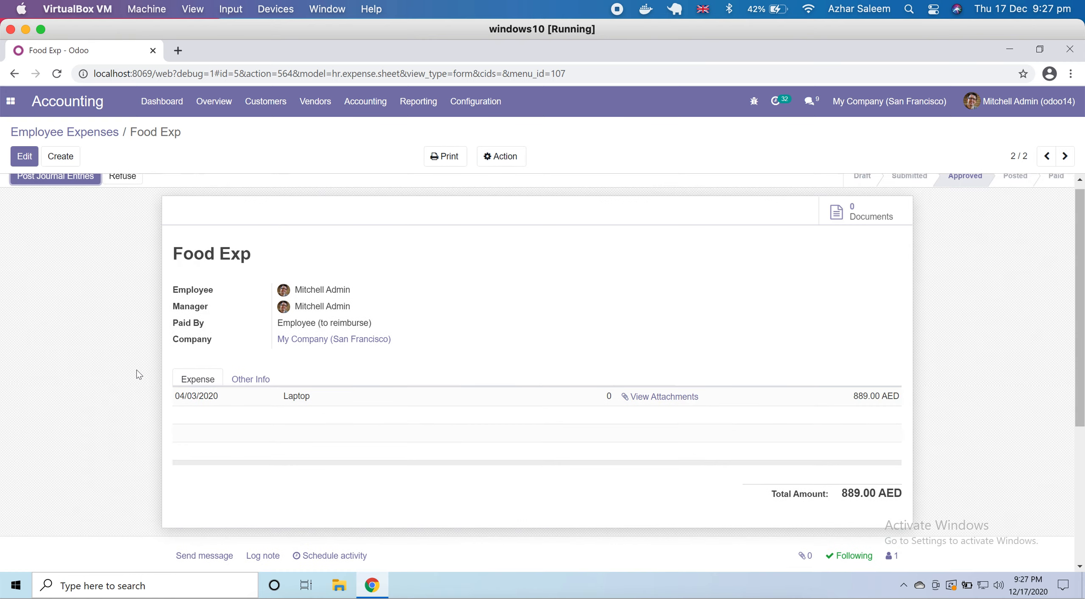
click(57, 186)
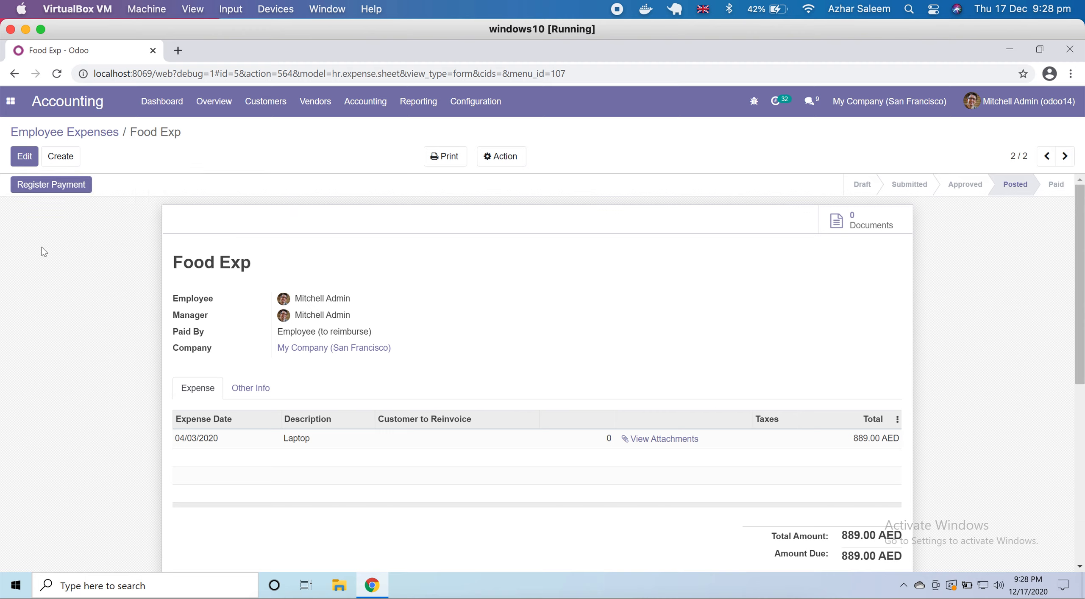
- Register a payment of 889.00 AED for the Food Exp report through the Bank journal and review the report
click(41, 191)
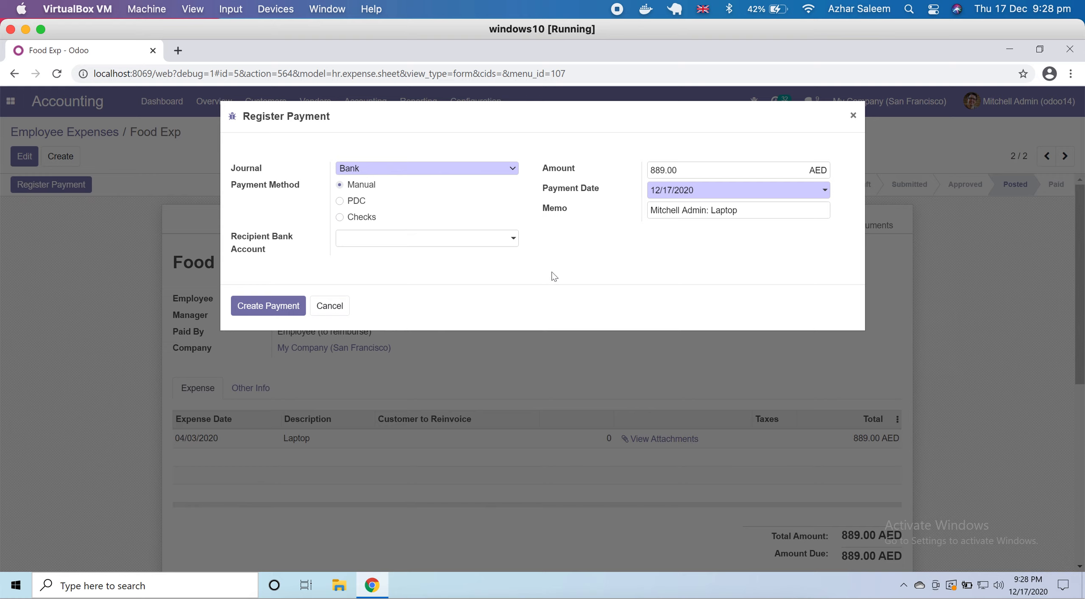
click(405, 169)
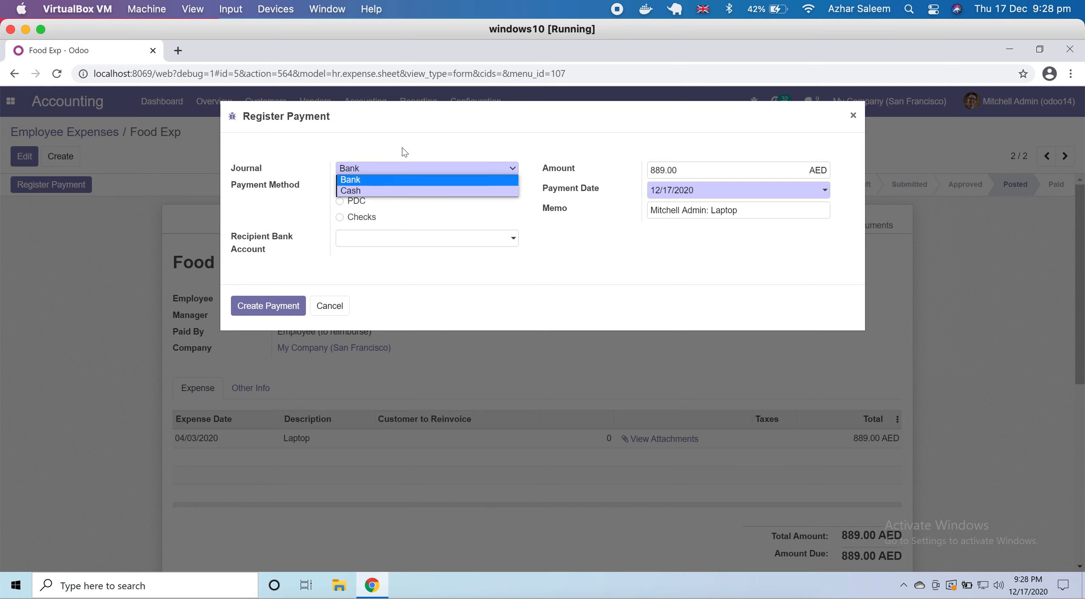
click(386, 179)
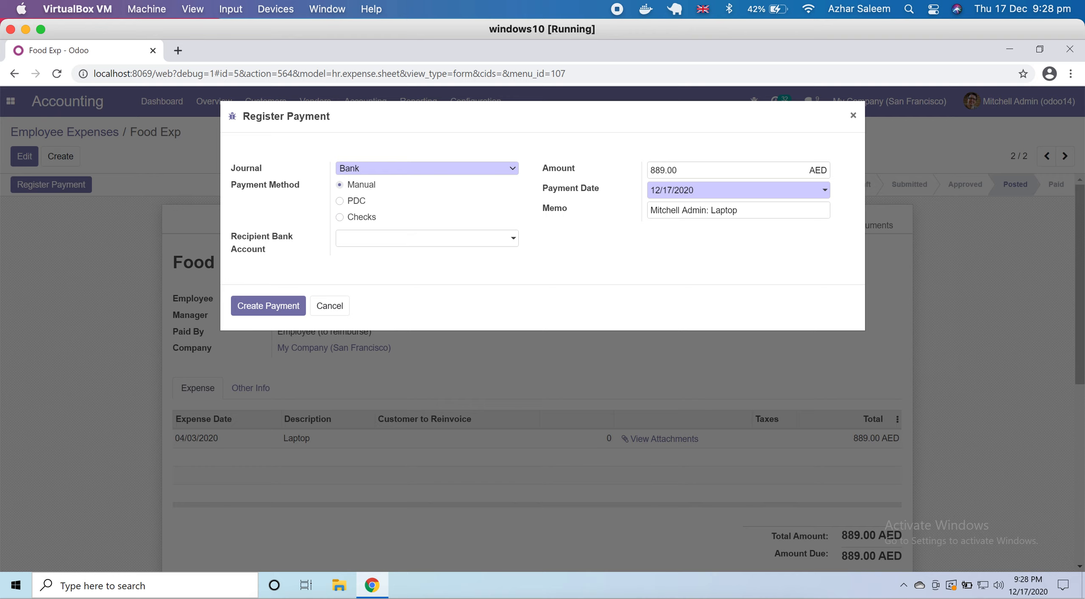
click(709, 165)
click(264, 307)
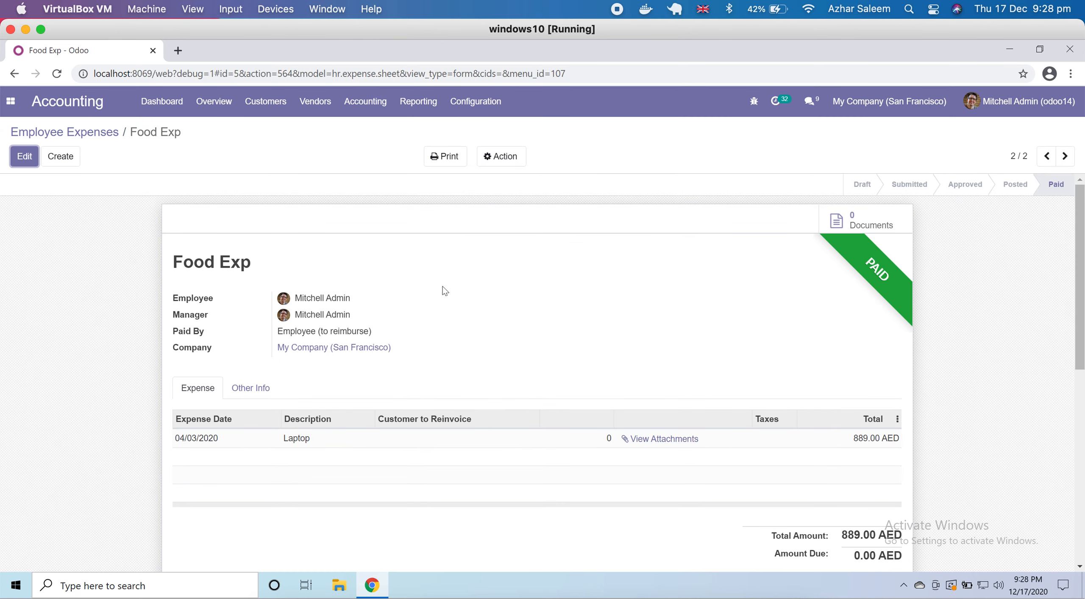
scroll(462, 302, down, 10)
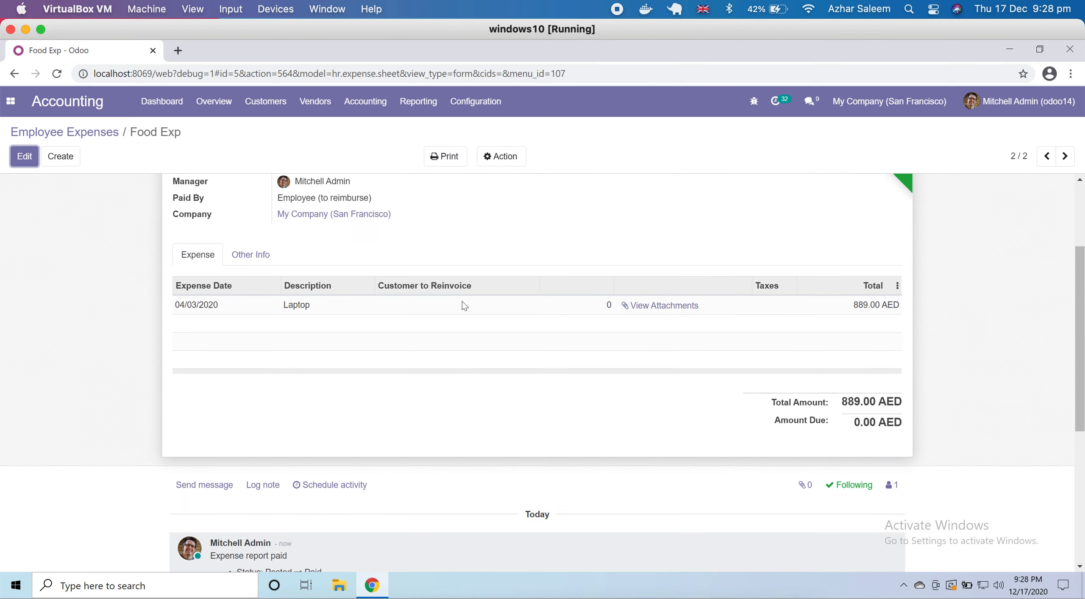
scroll(462, 301, up, 10)
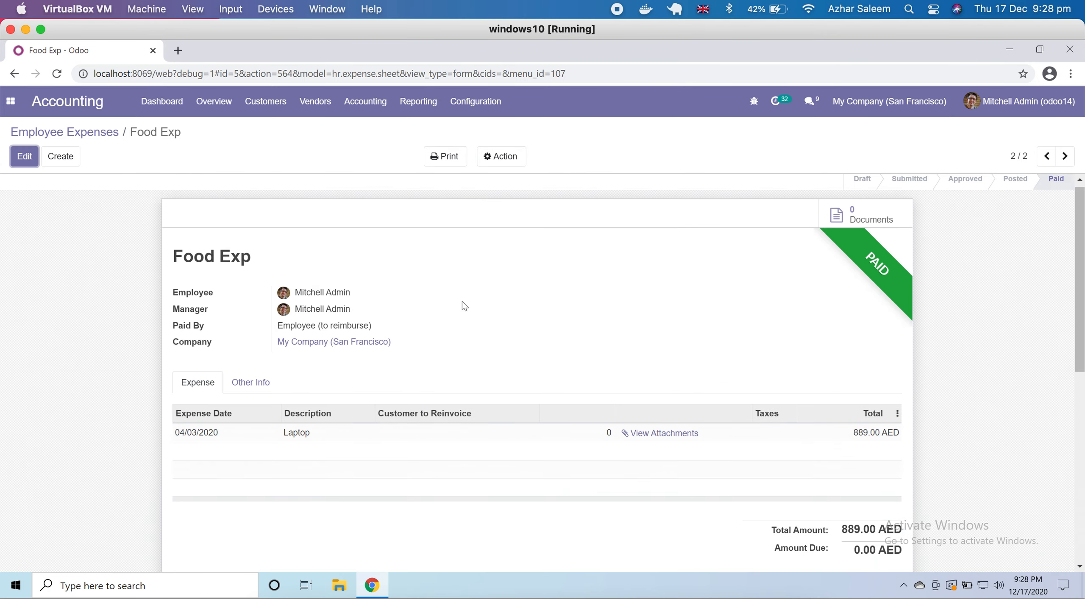
- Leave the Food Exp report and look through the purchasable products list and the vendors list
click(87, 135)
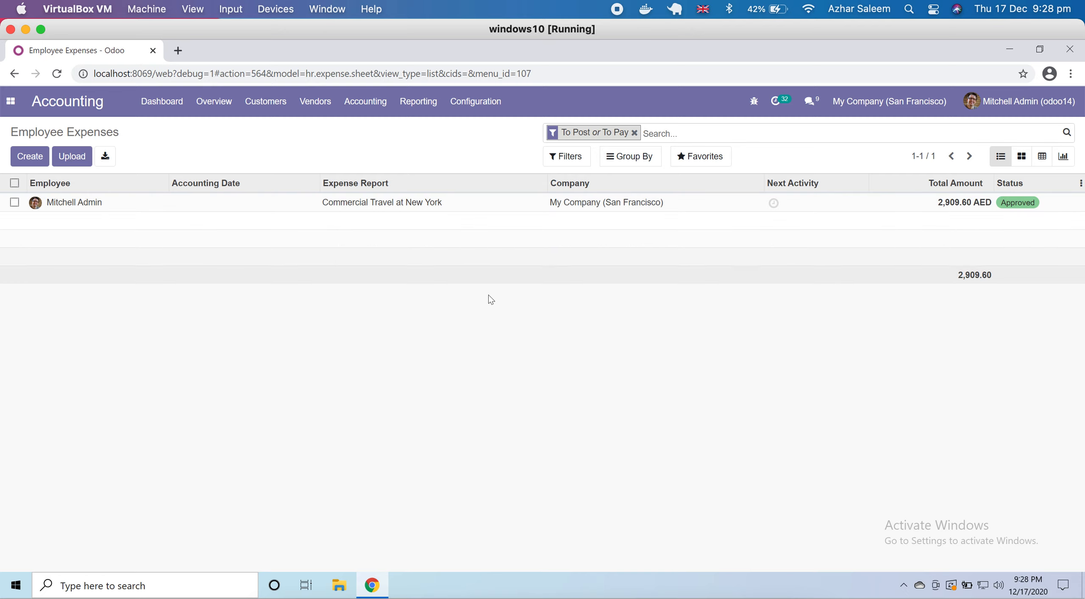
click(314, 105)
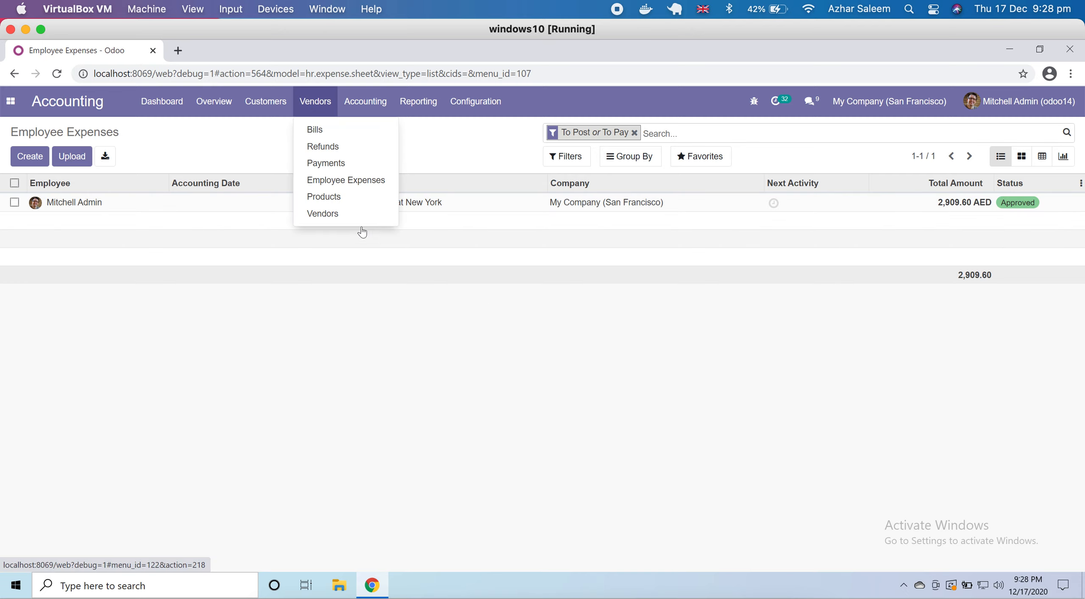
click(331, 205)
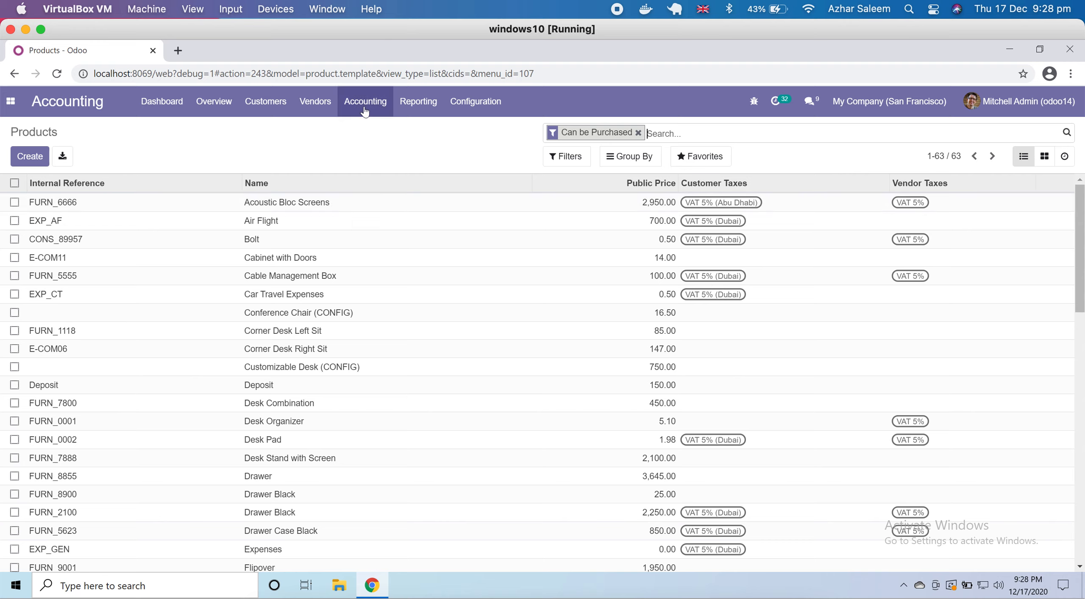
click(315, 102)
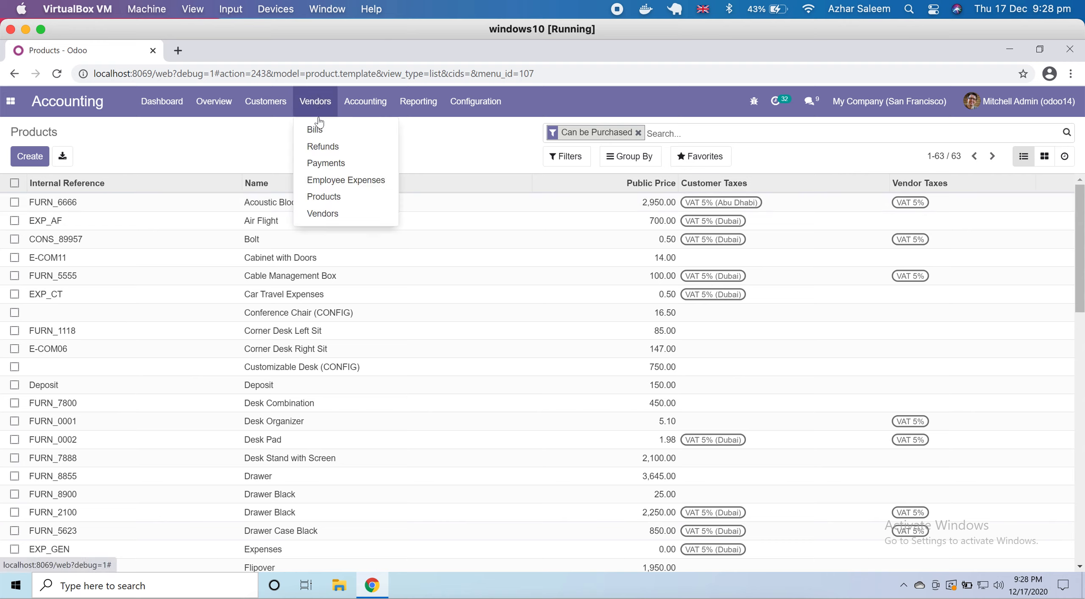
click(348, 212)
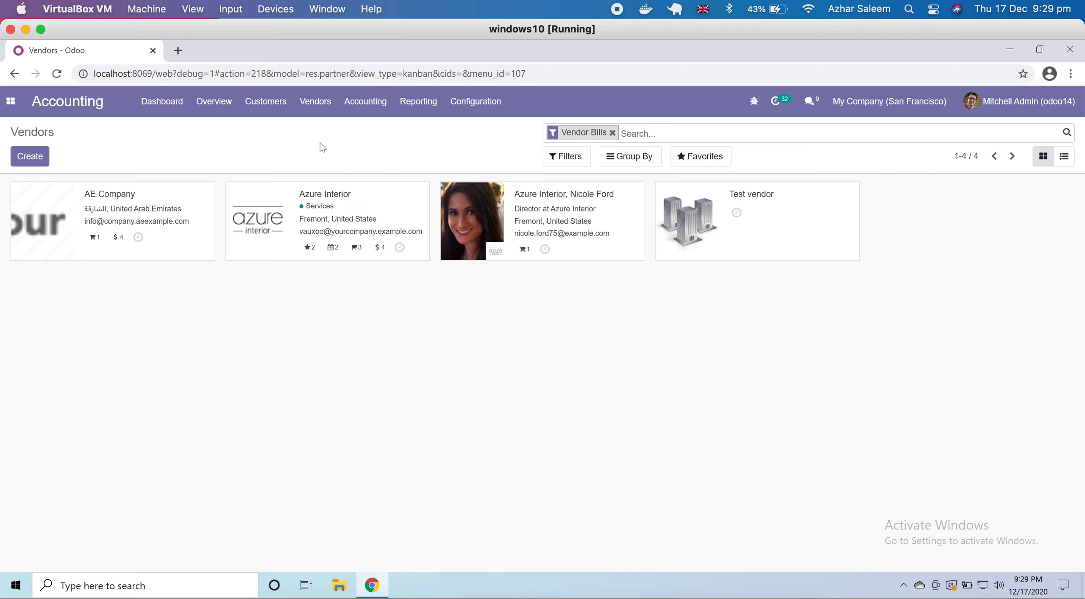
click(365, 103)
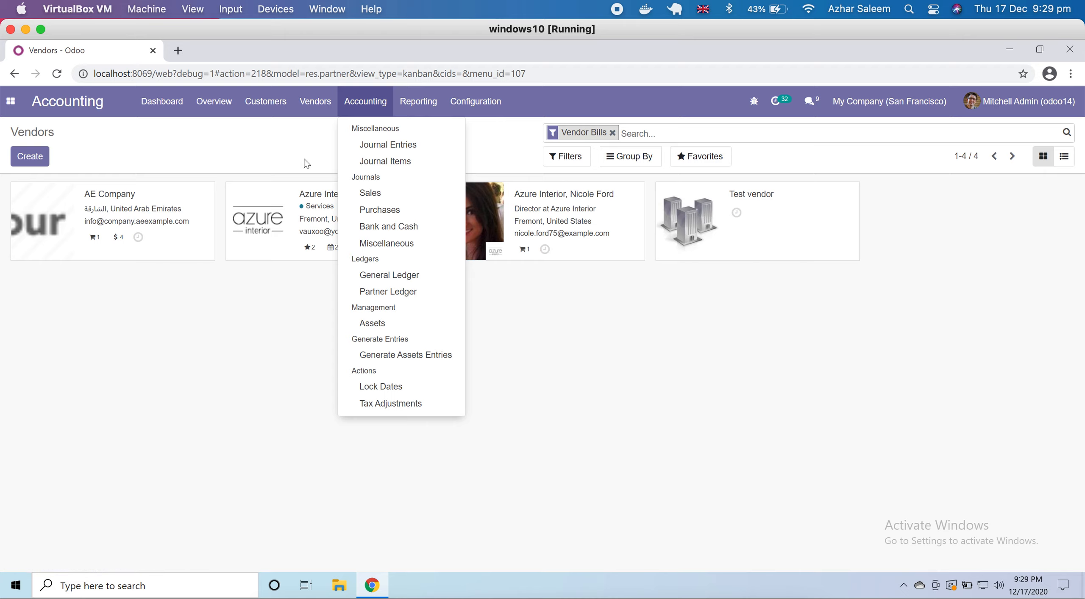